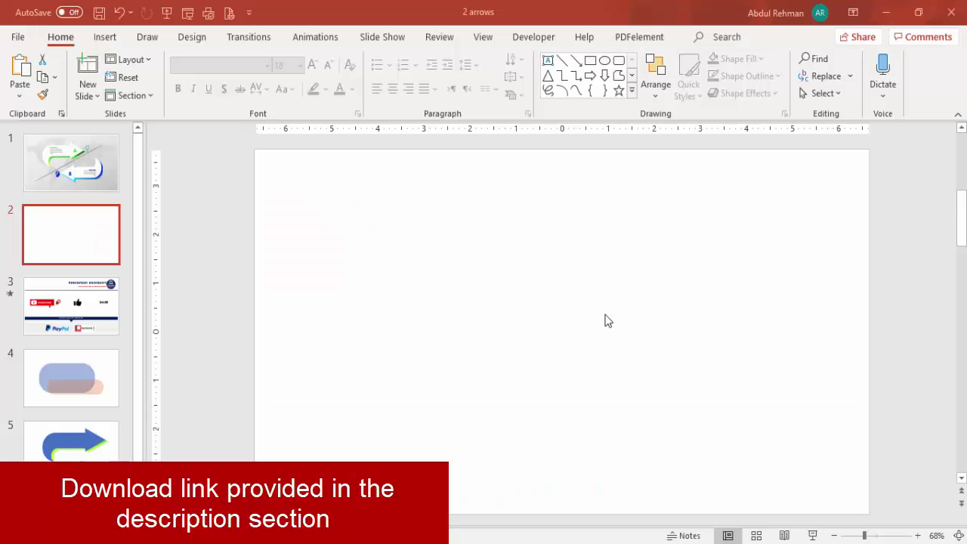
Step: Insert a rounded rectangle sized 4" tall by 8" wide on the empty slide
{"action": "left_click", "coordinate": [105, 36]}
{"action": "left_click", "coordinate": [229, 95]}
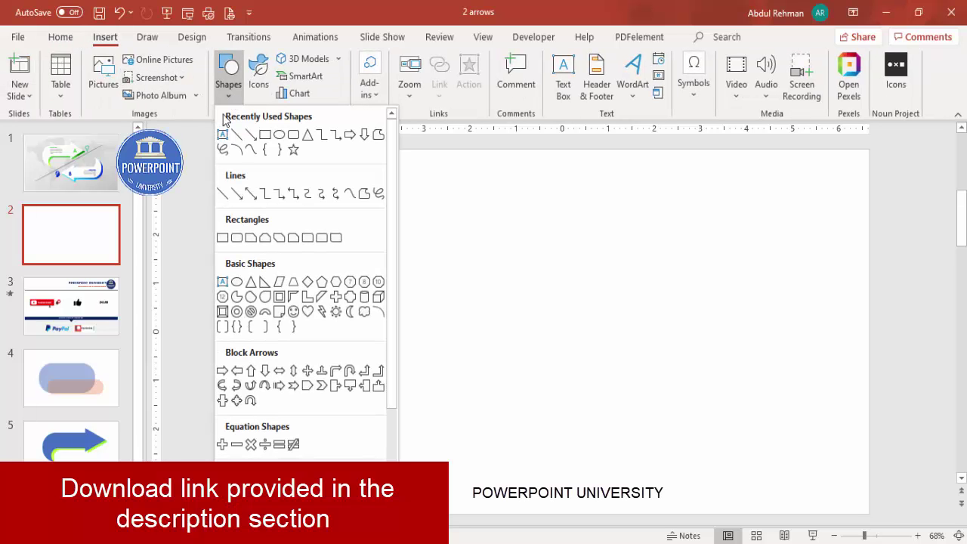
{"action": "left_click", "coordinate": [236, 239]}
{"action": "left_click", "coordinate": [509, 295]}
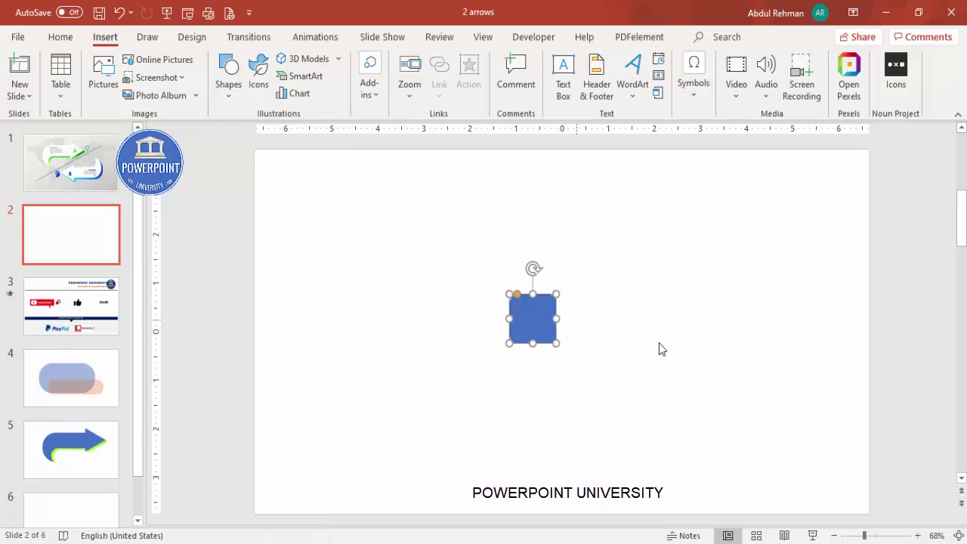
{"action": "left_click", "coordinate": [878, 70]}
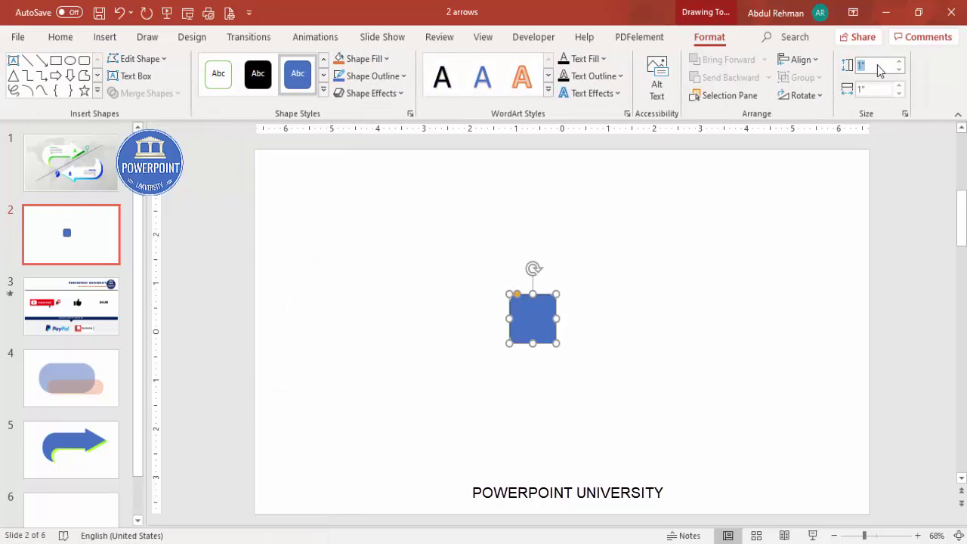
{"action": "type", "text": "4"}
{"action": "left_click", "coordinate": [872, 89]}
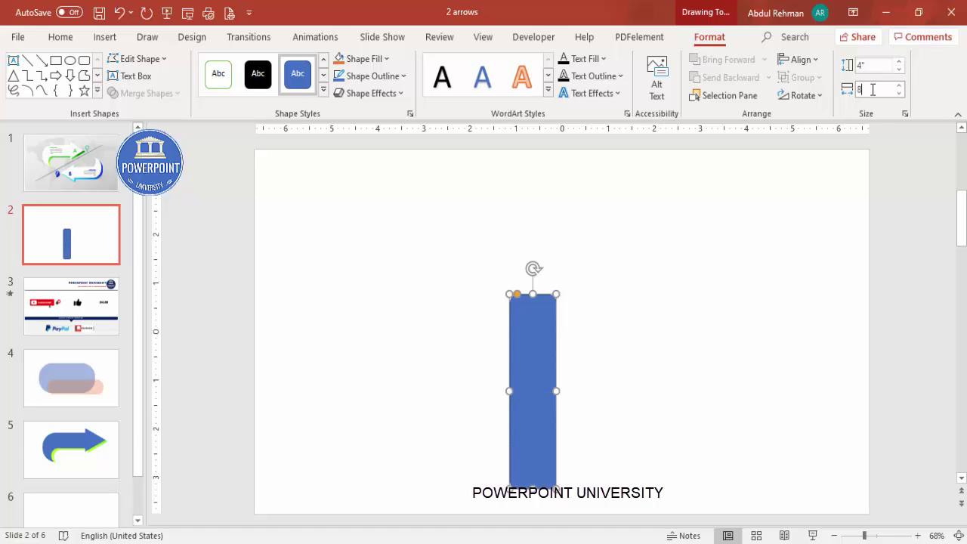
{"action": "key", "text": "Return"}
Step: Centre the rectangle and round its corners fully into a pill shape
{"action": "left_click_drag", "start_coordinate": [673, 338], "coordinate": [536, 289]}
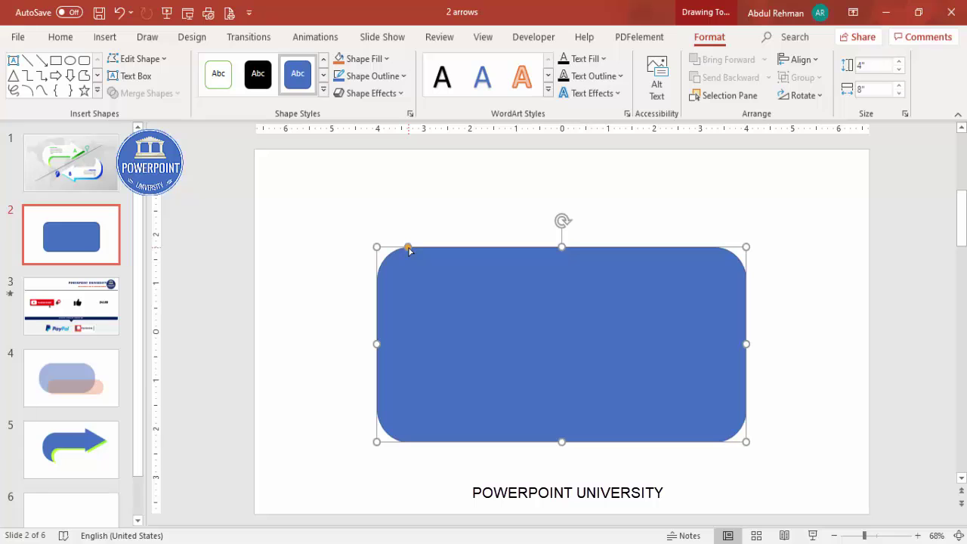
{"action": "left_click_drag", "start_coordinate": [408, 248], "coordinate": [530, 257]}
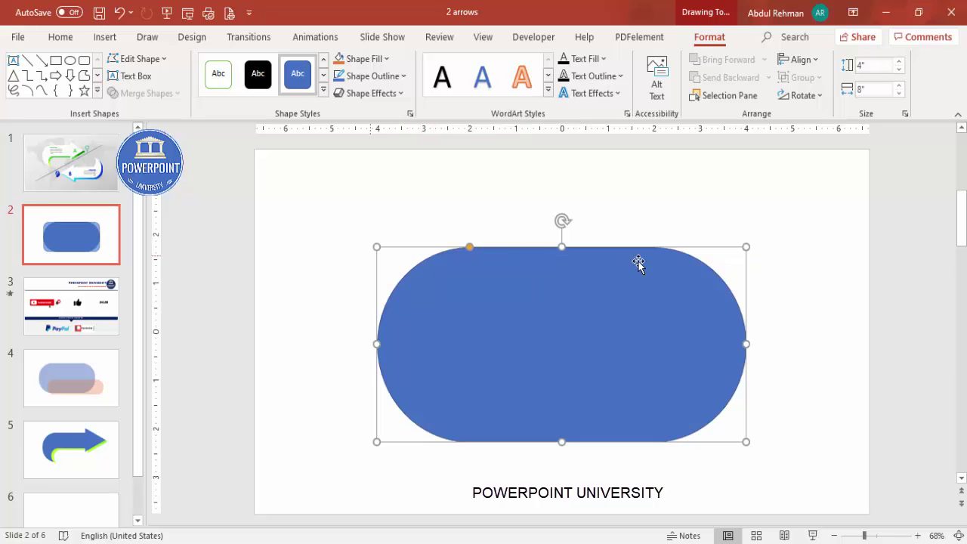
{"action": "left_click", "coordinate": [829, 305]}
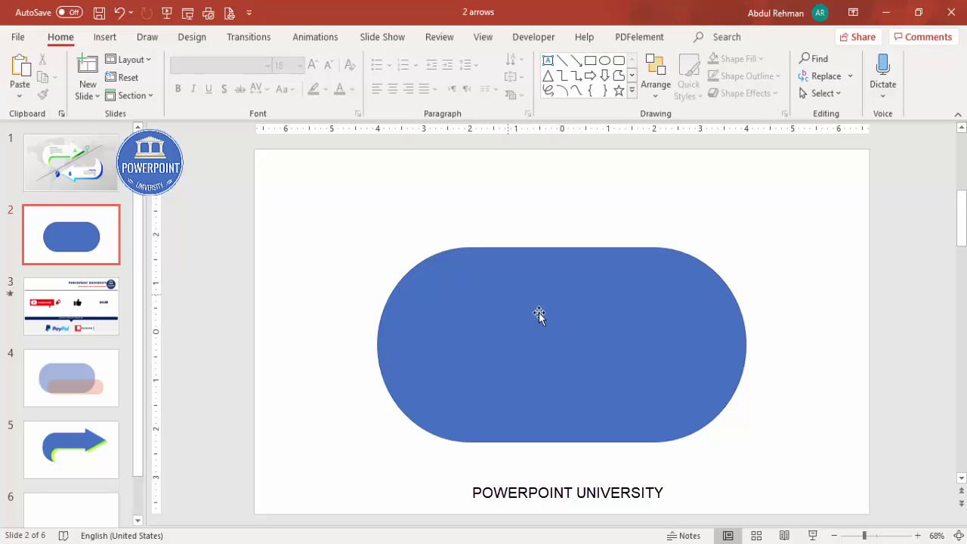
Step: Make the blue pill's fill 46% transparent and remove its outline
{"action": "left_click", "coordinate": [491, 286]}
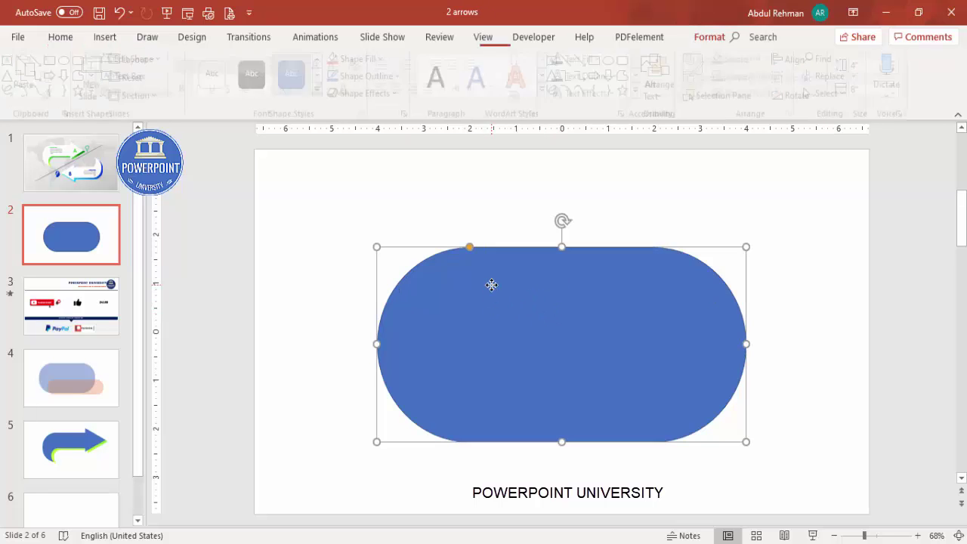
{"action": "right_click", "coordinate": [490, 284]}
{"action": "left_click", "coordinate": [571, 512]}
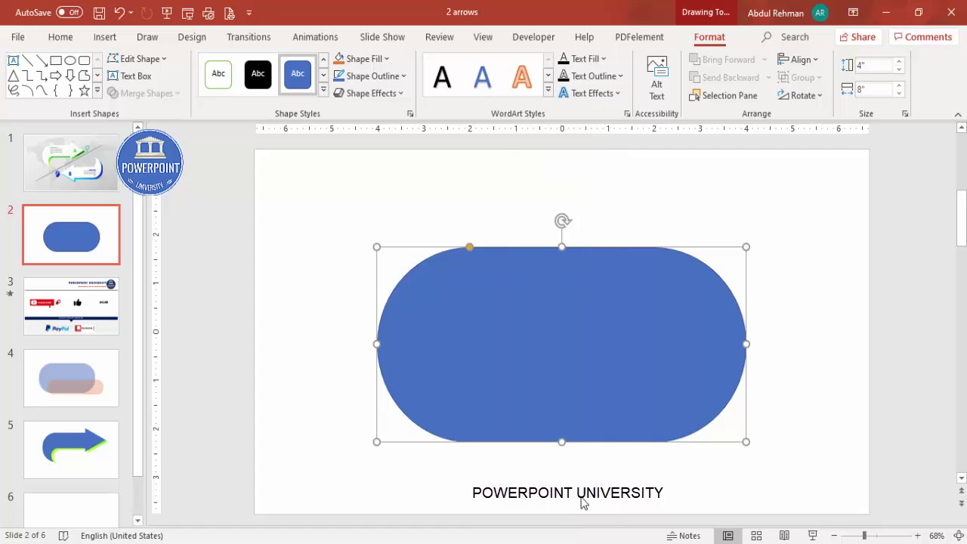
{"action": "left_click", "coordinate": [787, 226]}
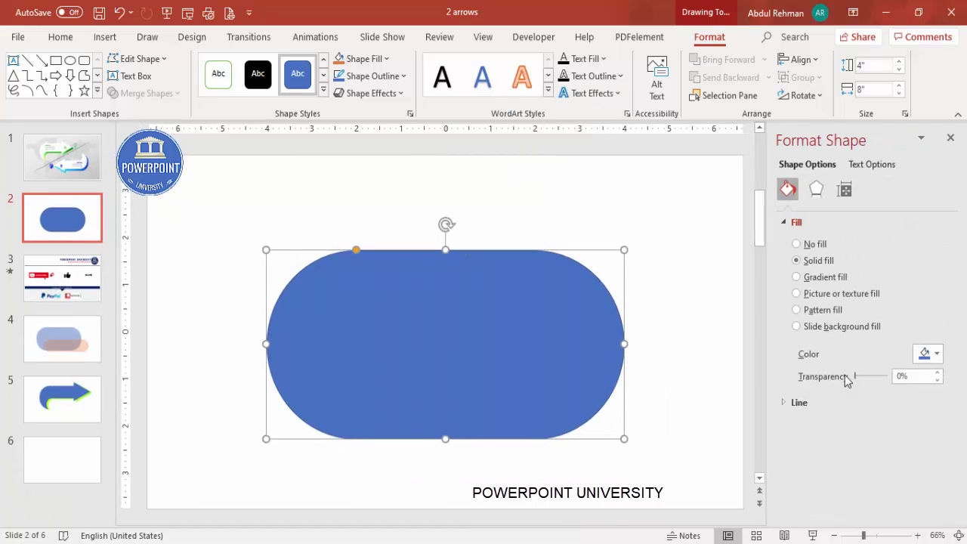
{"action": "left_click_drag", "start_coordinate": [858, 382], "coordinate": [874, 377]}
{"action": "left_click", "coordinate": [378, 76]}
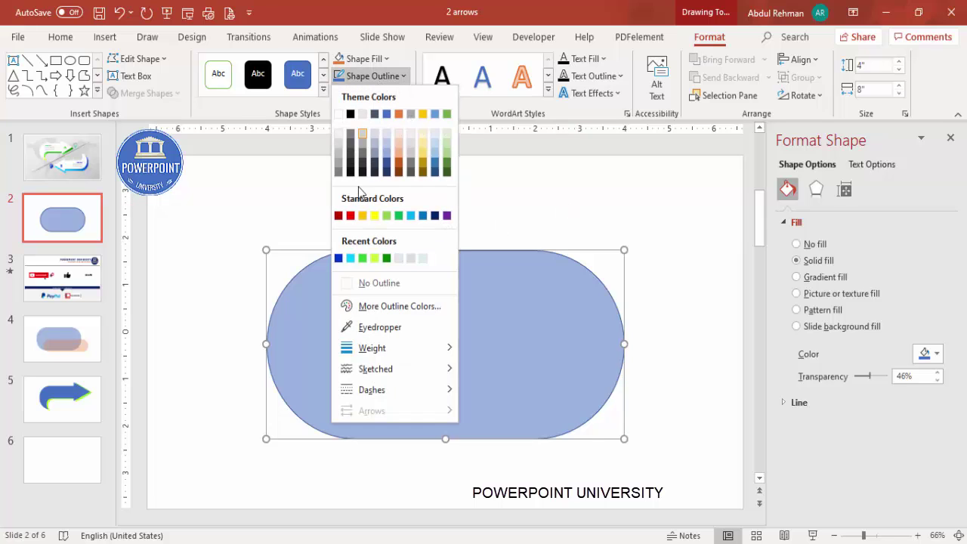
{"action": "left_click", "coordinate": [384, 280]}
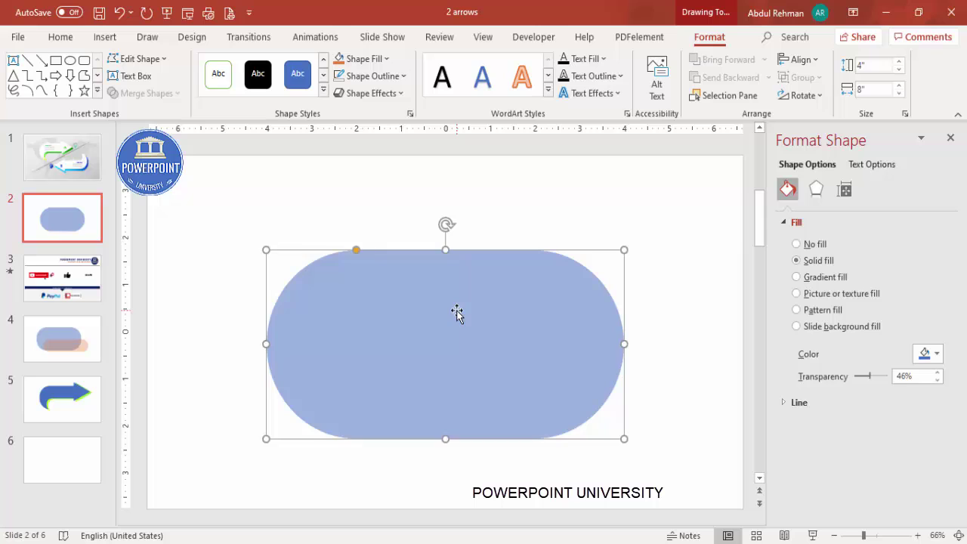
Step: Duplicate the pill, colour the copy orange, shorten it and shift it down-right
{"action": "key", "text": "ctrl+d"}
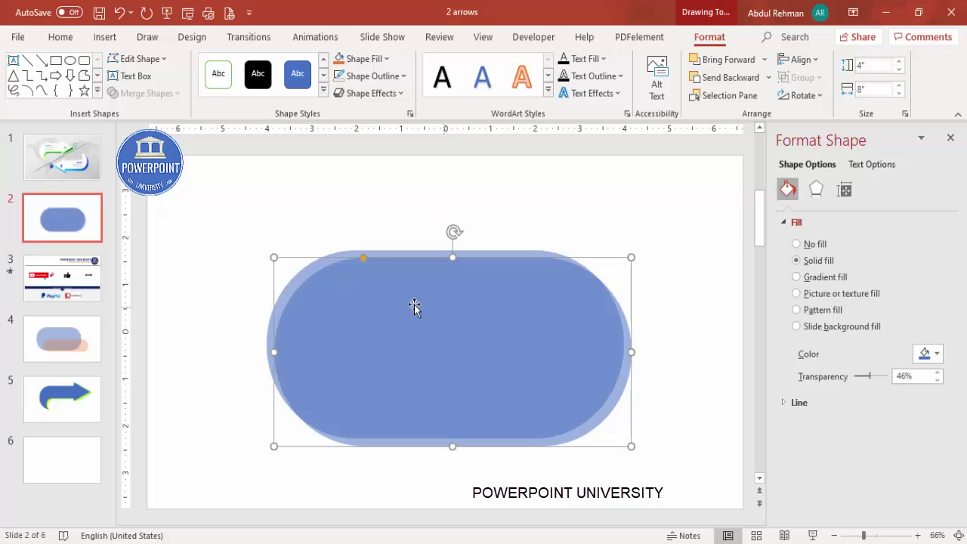
{"action": "left_click", "coordinate": [345, 62]}
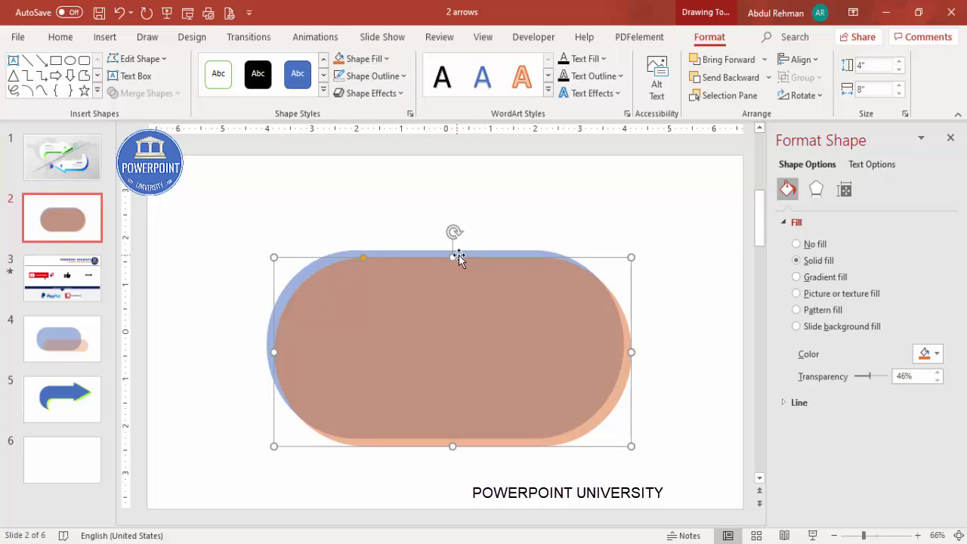
{"action": "left_click_drag", "start_coordinate": [453, 257], "coordinate": [443, 358]}
{"action": "left_click_drag", "start_coordinate": [400, 397], "coordinate": [416, 403]}
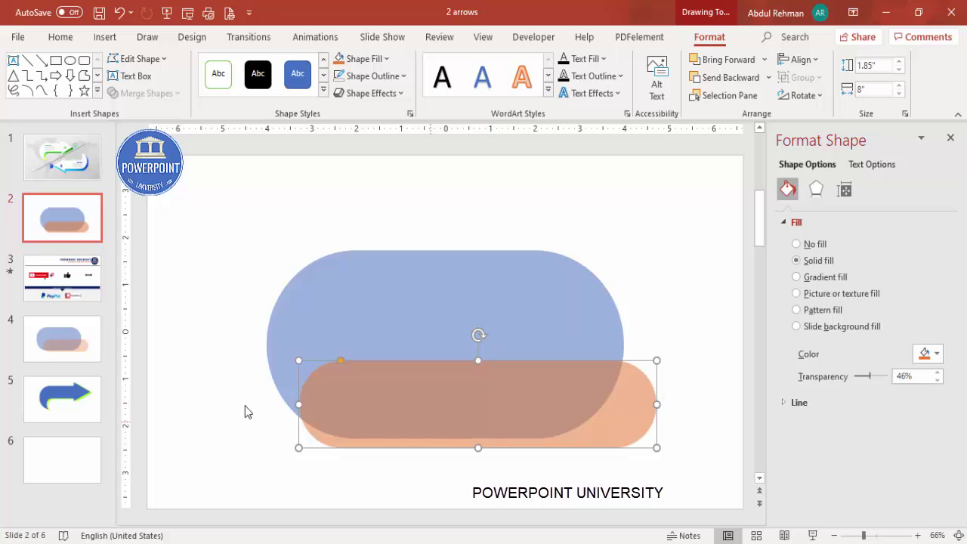
{"action": "left_click", "coordinate": [658, 331]}
Step: Adjust the orange pill to 2.14" tall and fine-tune its position over the blue pill
{"action": "left_click", "coordinate": [429, 391]}
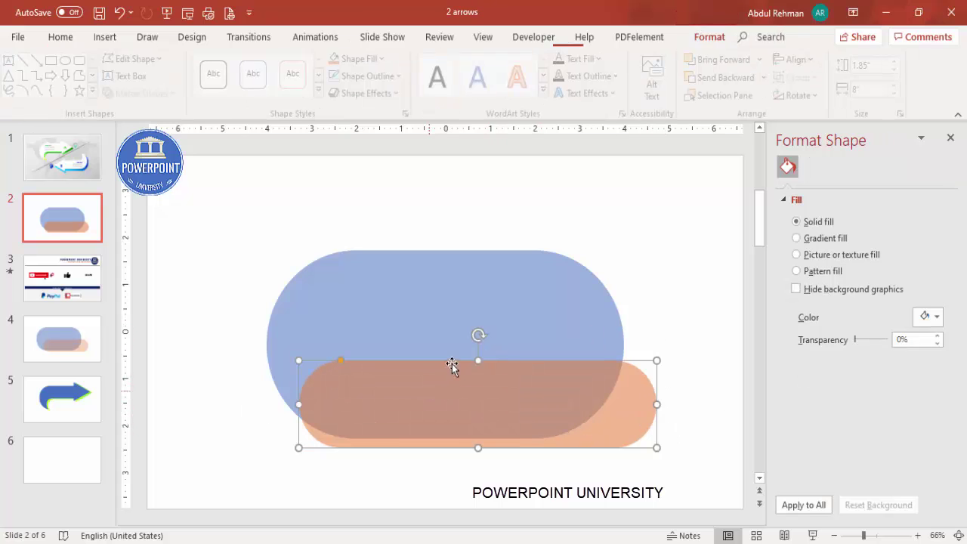
{"action": "mouse_move", "coordinate": [479, 349]}
{"action": "left_mouse_down"}
{"action": "mouse_move", "coordinate": [481, 334]}
{"action": "mouse_move", "coordinate": [482, 353]}
{"action": "left_mouse_up"}
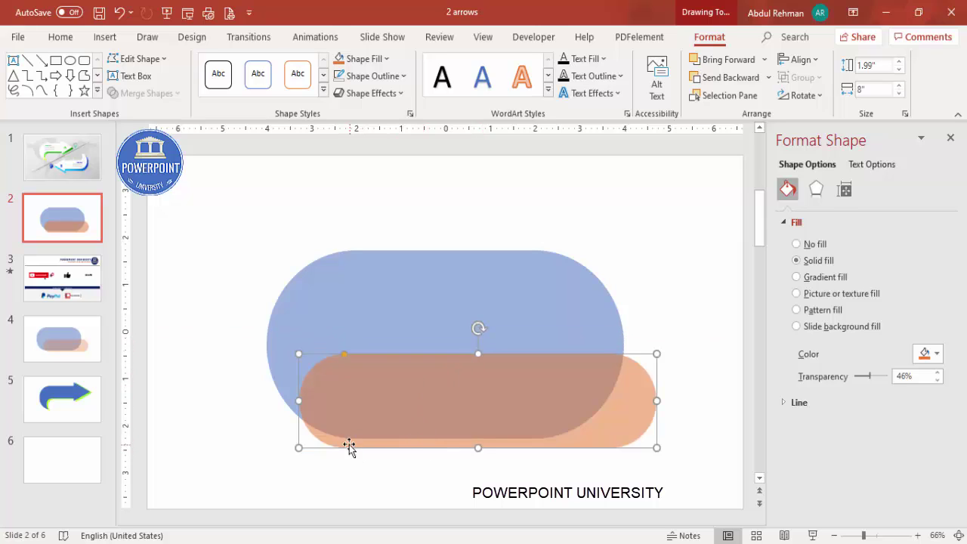
{"action": "mouse_move", "coordinate": [479, 450]}
{"action": "left_mouse_down"}
{"action": "mouse_move", "coordinate": [483, 418]}
{"action": "mouse_move", "coordinate": [483, 454]}
{"action": "left_mouse_up"}
{"action": "left_click_drag", "start_coordinate": [394, 399], "coordinate": [394, 395]}
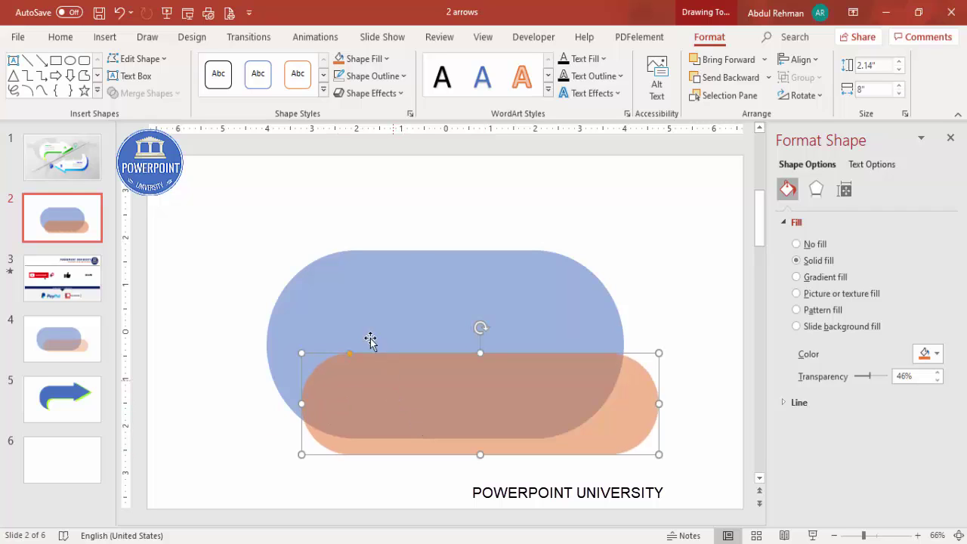
{"action": "left_click_drag", "start_coordinate": [527, 386], "coordinate": [531, 384]}
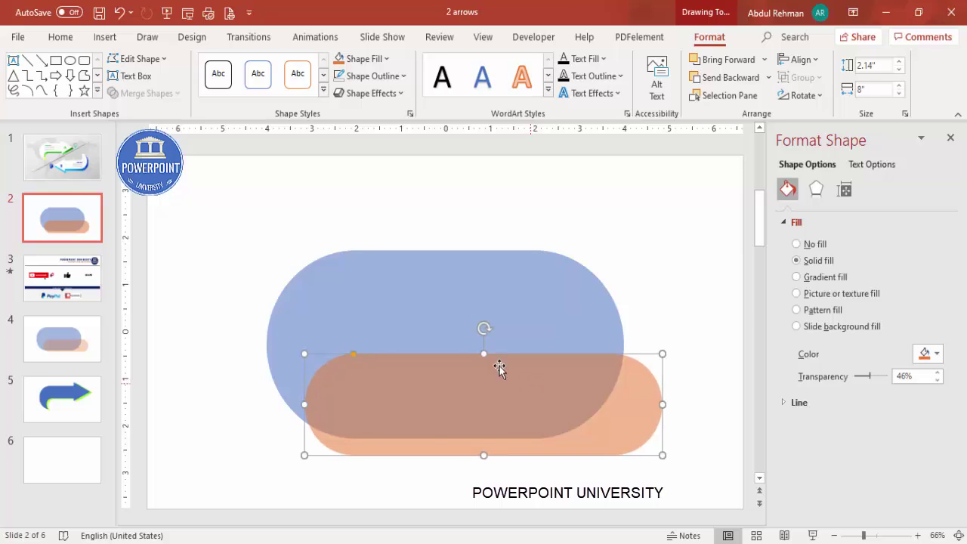
{"action": "left_click", "coordinate": [406, 290]}
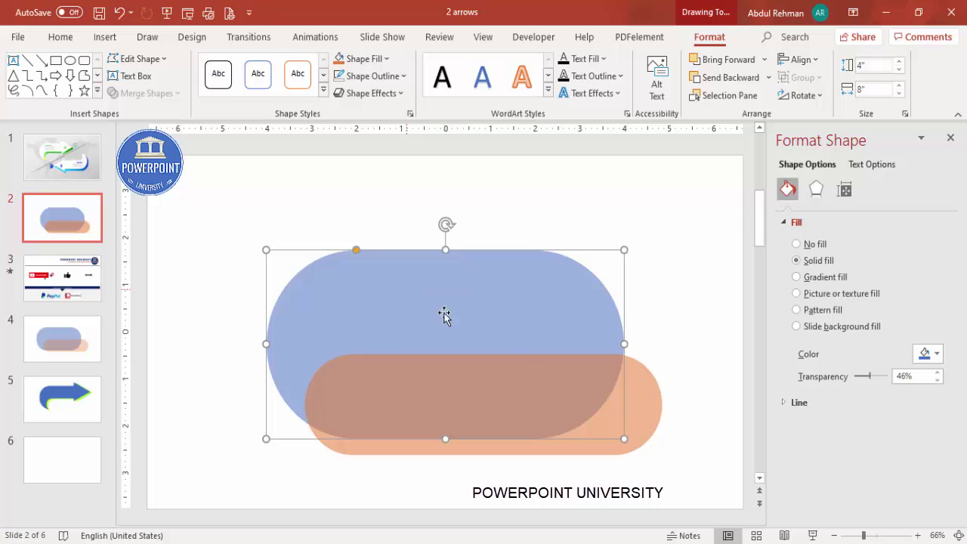
Step: Subtract the orange pill from the blue pill with Merge Shapes, leaving a 3.7" × 8" hook
{"action": "left_click", "coordinate": [651, 404], "text": "shift"}
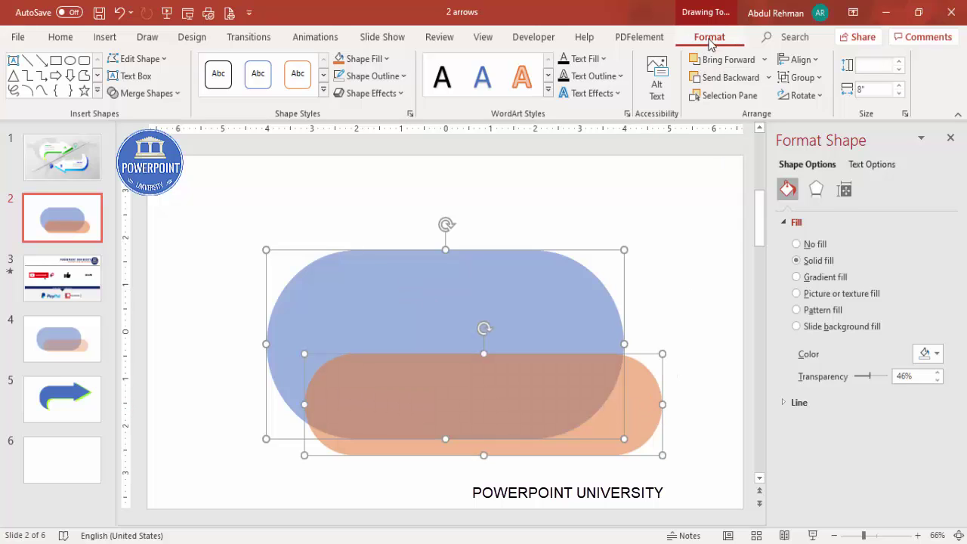
{"action": "left_click", "coordinate": [147, 93]}
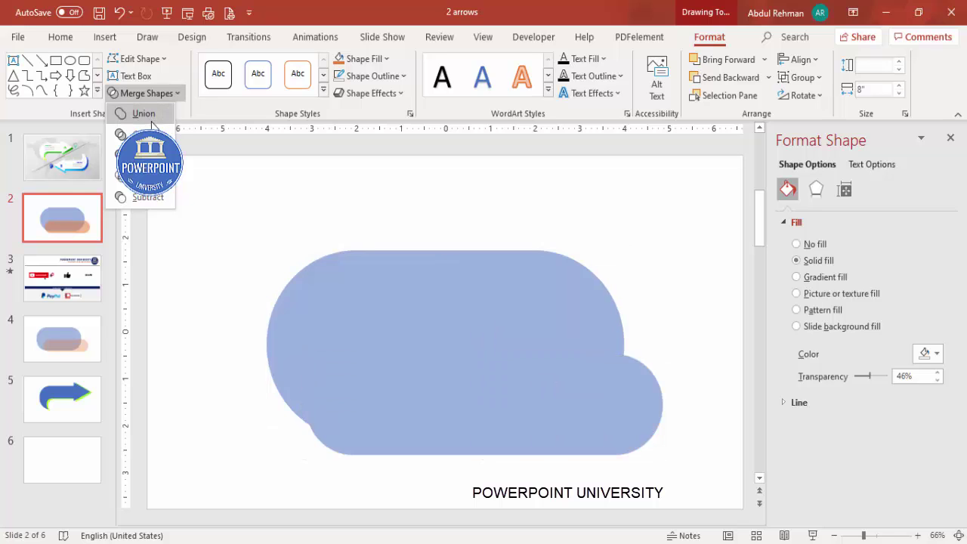
{"action": "left_click", "coordinate": [147, 197]}
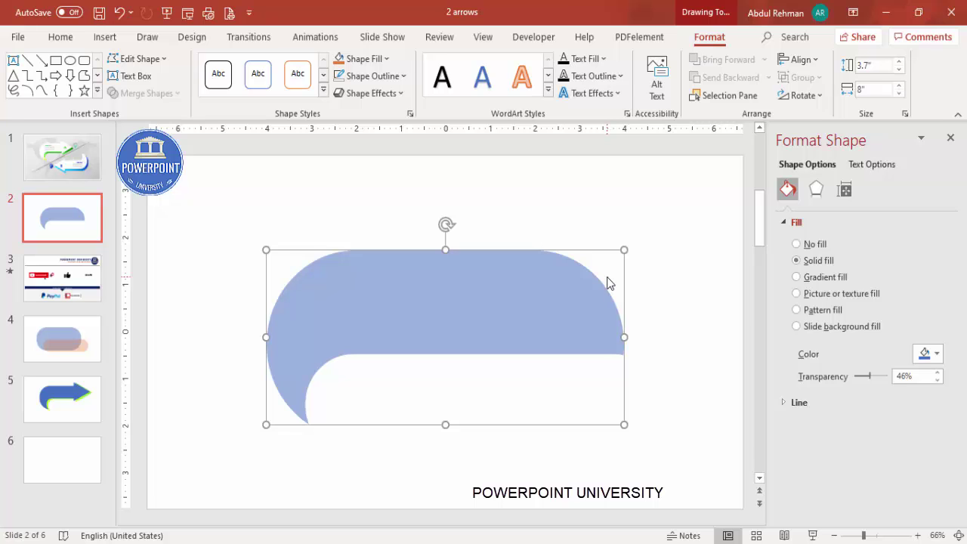
{"action": "left_click", "coordinate": [633, 227]}
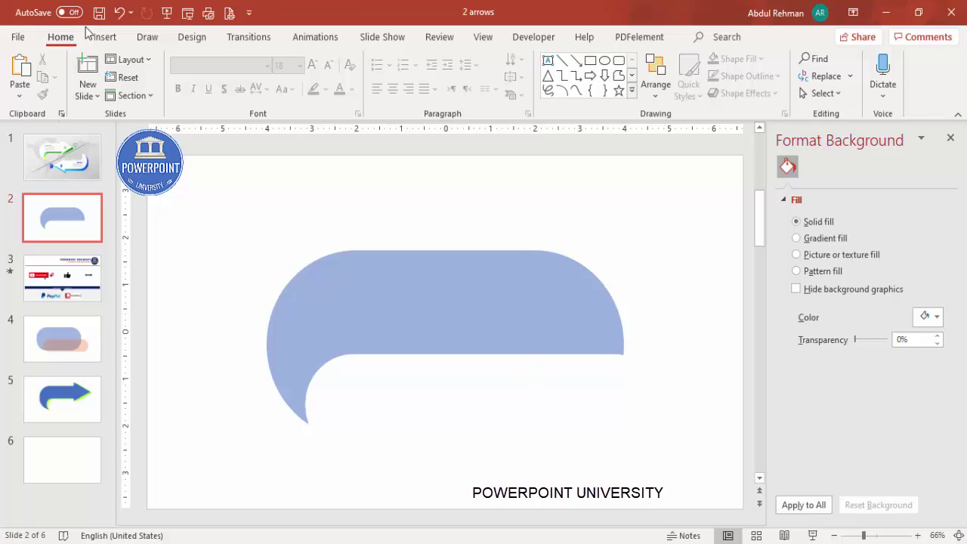
Step: Draw a rectangle covering the right end of the curved shape
{"action": "left_click", "coordinate": [105, 36]}
{"action": "left_click", "coordinate": [230, 83]}
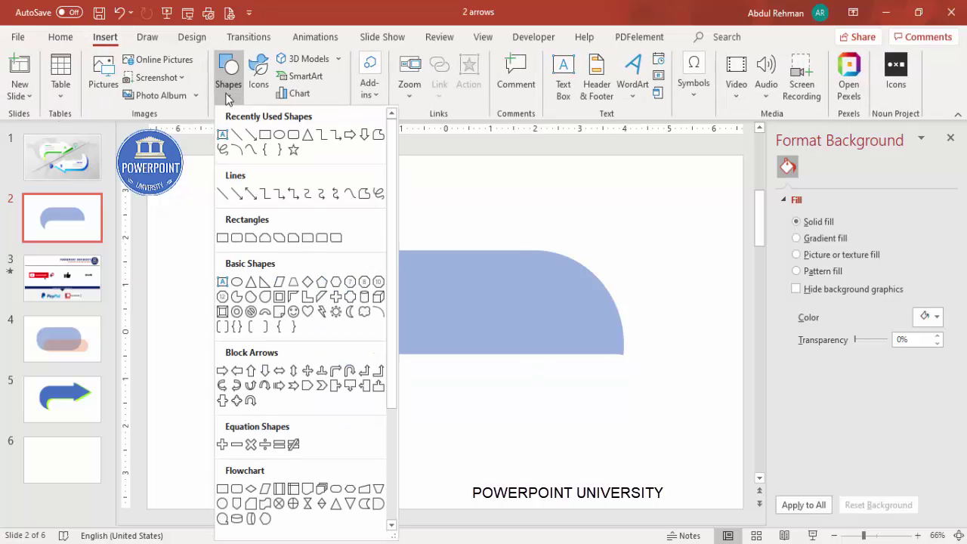
{"action": "left_click", "coordinate": [221, 242]}
{"action": "left_click_drag", "start_coordinate": [502, 202], "coordinate": [682, 424]}
{"action": "left_click", "coordinate": [598, 325]}
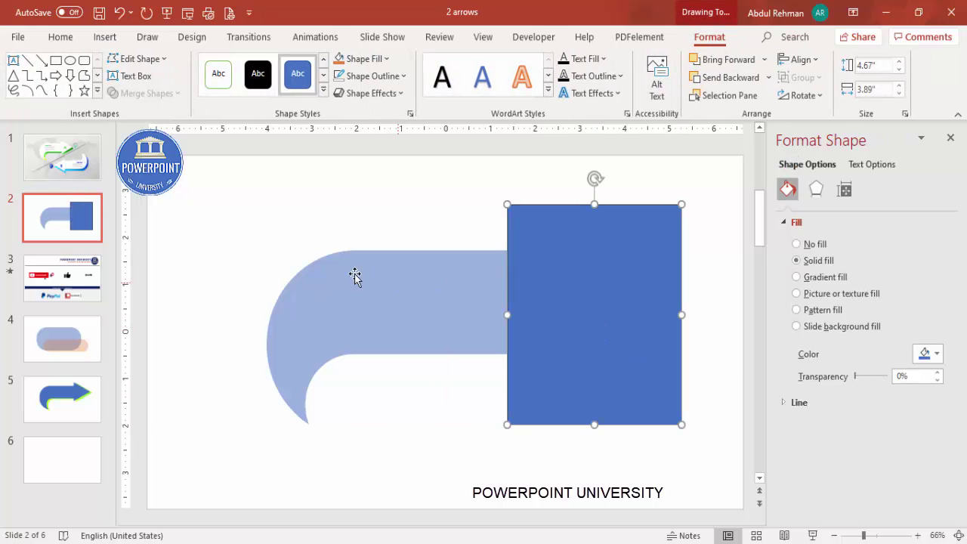
Step: Subtract the rectangle from the curved shape, leaving a 3.7" × 5.4" piece, and move it up
{"action": "left_click", "coordinate": [397, 279]}
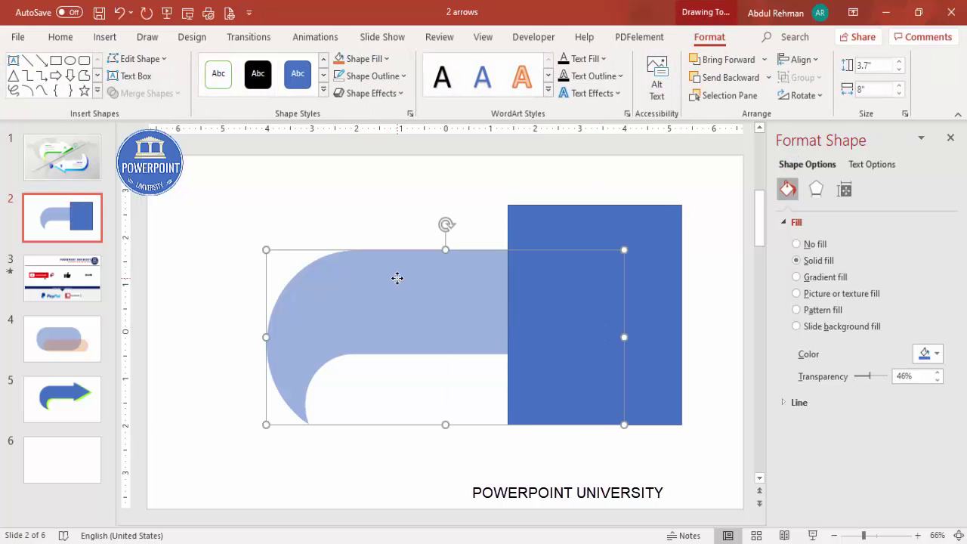
{"action": "left_click", "coordinate": [587, 225], "text": "shift"}
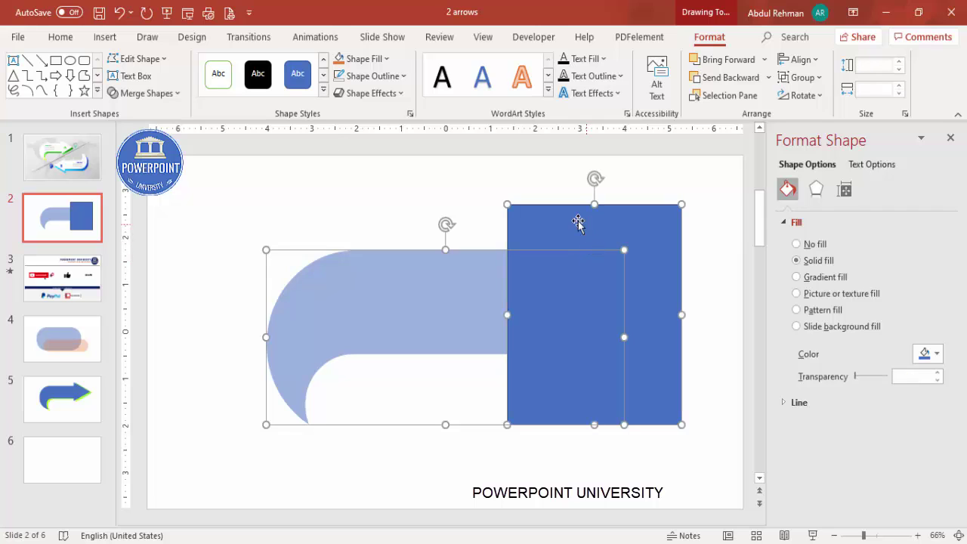
{"action": "left_click", "coordinate": [145, 93]}
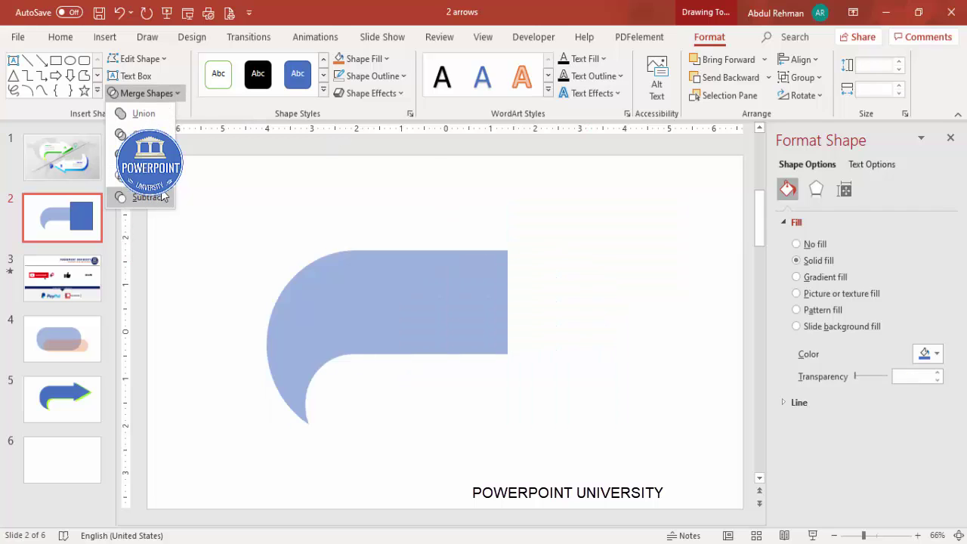
{"action": "left_click", "coordinate": [162, 197]}
{"action": "left_click_drag", "start_coordinate": [405, 277], "coordinate": [403, 242]}
{"action": "left_click", "coordinate": [538, 263]}
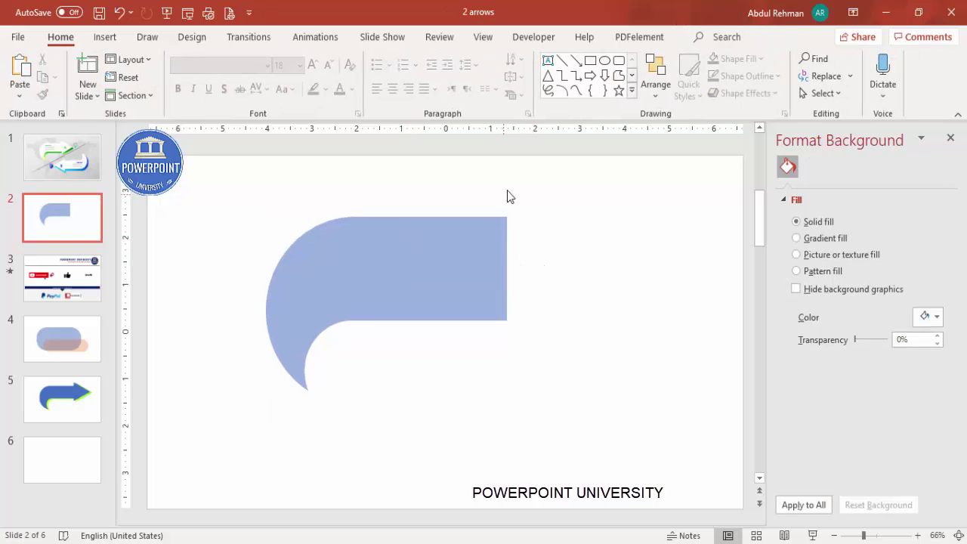
Step: Add an outline-free triangle rotated 90° right against the end of the curved body
{"action": "left_click", "coordinate": [110, 38]}
{"action": "left_click", "coordinate": [223, 96]}
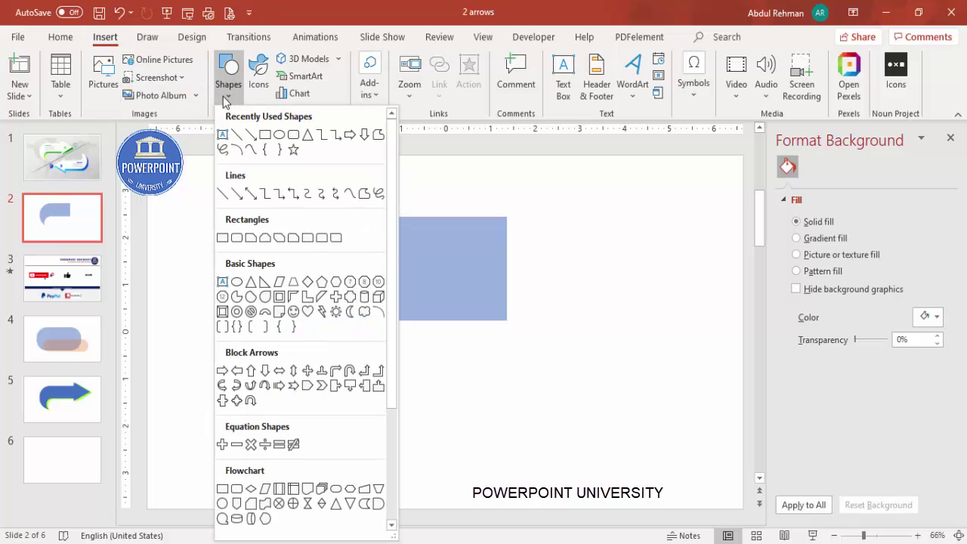
{"action": "left_click", "coordinate": [251, 284]}
{"action": "left_click_drag", "start_coordinate": [526, 197], "coordinate": [680, 326]}
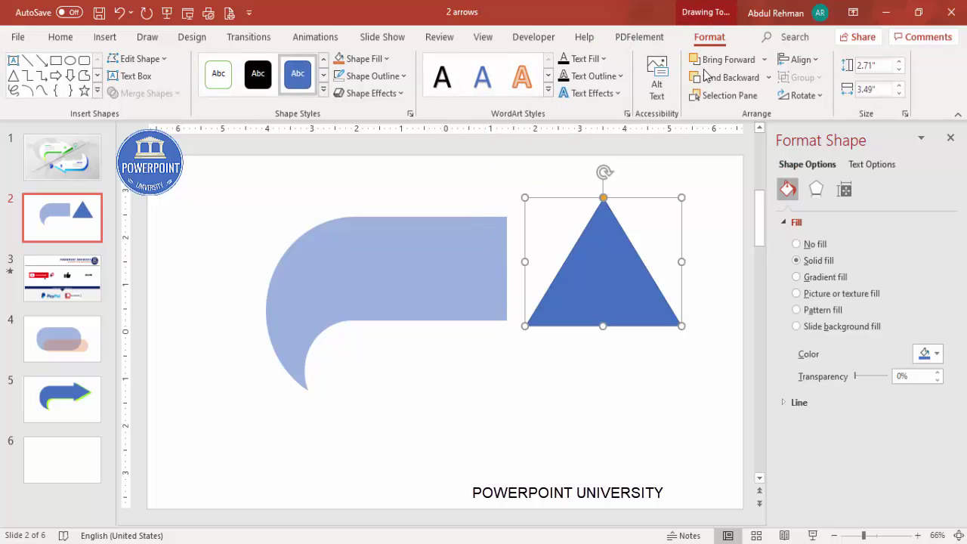
{"action": "left_click", "coordinate": [805, 97]}
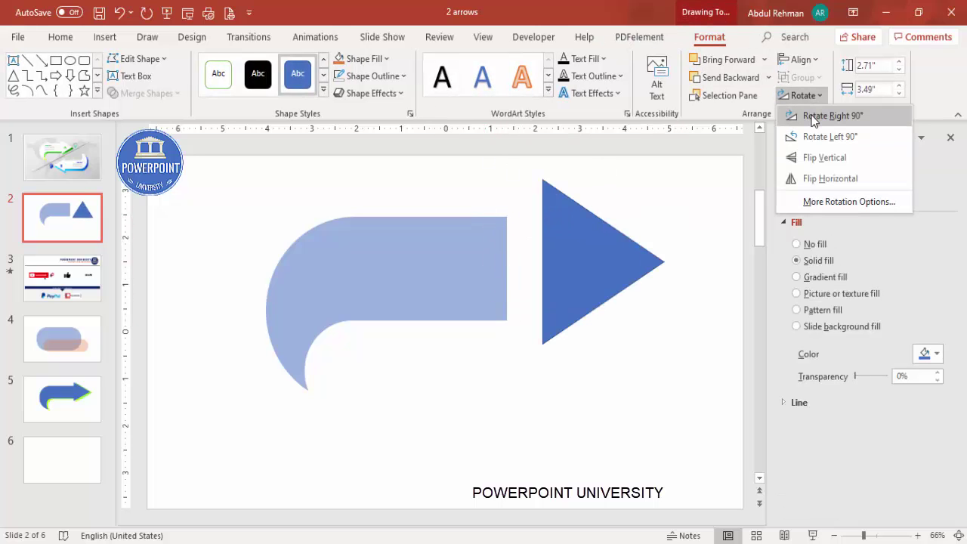
{"action": "left_click", "coordinate": [813, 117]}
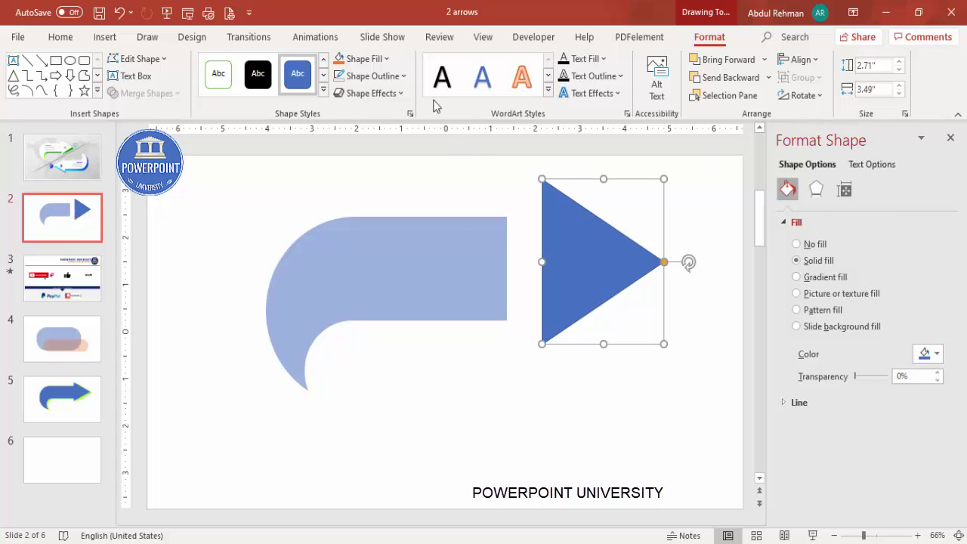
{"action": "left_click", "coordinate": [381, 75]}
{"action": "left_click", "coordinate": [401, 283]}
{"action": "left_click_drag", "start_coordinate": [612, 270], "coordinate": [574, 273]}
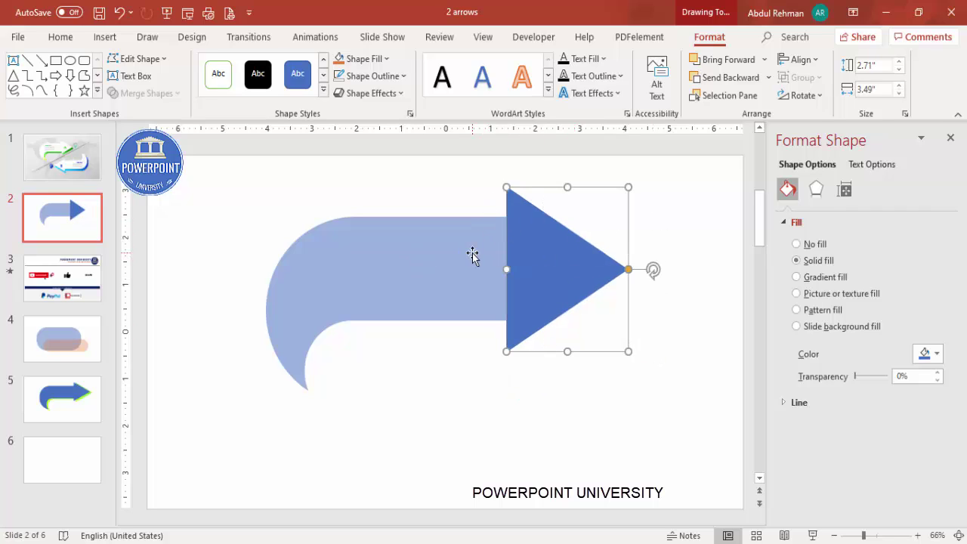
Step: Union the triangle and body into one arrow and shrink it to about 6.43" × 3.43"
{"action": "left_click", "coordinate": [442, 257], "text": "shift"}
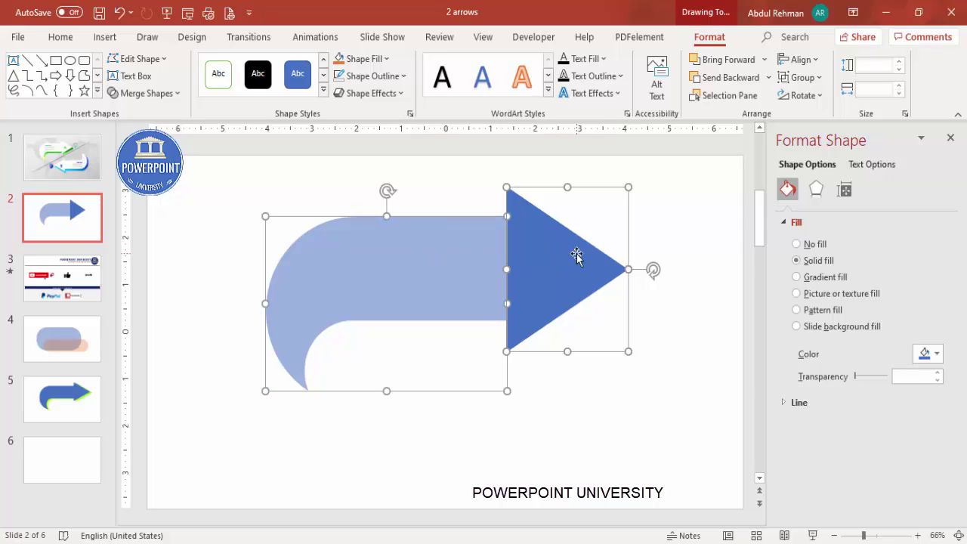
{"action": "left_click", "coordinate": [162, 94]}
{"action": "left_click", "coordinate": [145, 115]}
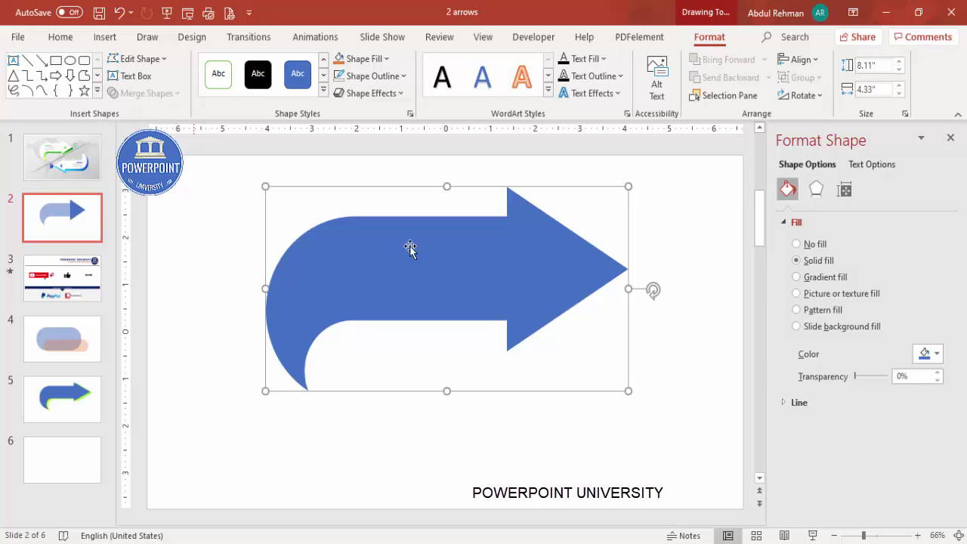
{"action": "left_click_drag", "start_coordinate": [470, 272], "coordinate": [399, 280]}
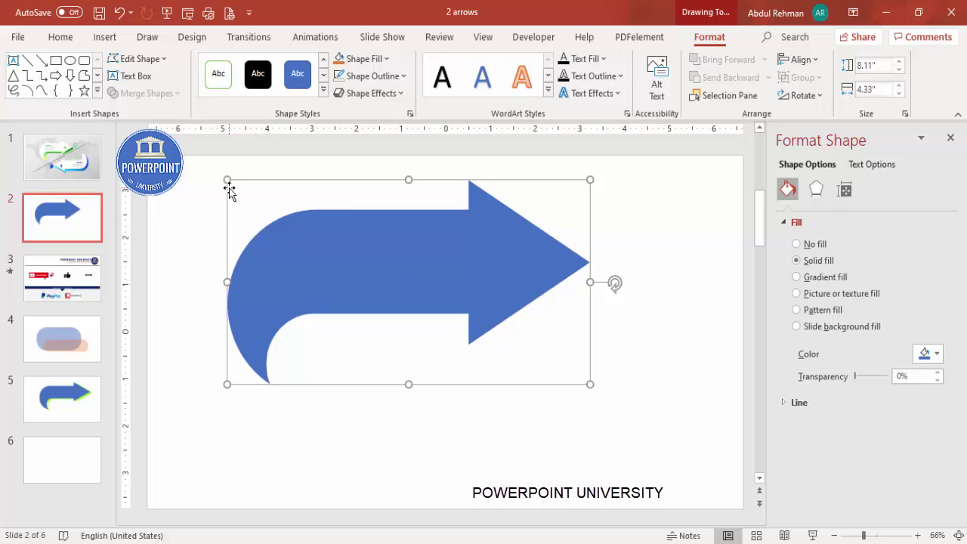
{"action": "left_click_drag", "start_coordinate": [225, 179], "coordinate": [305, 253]}
{"action": "left_click_drag", "start_coordinate": [434, 276], "coordinate": [374, 250]}
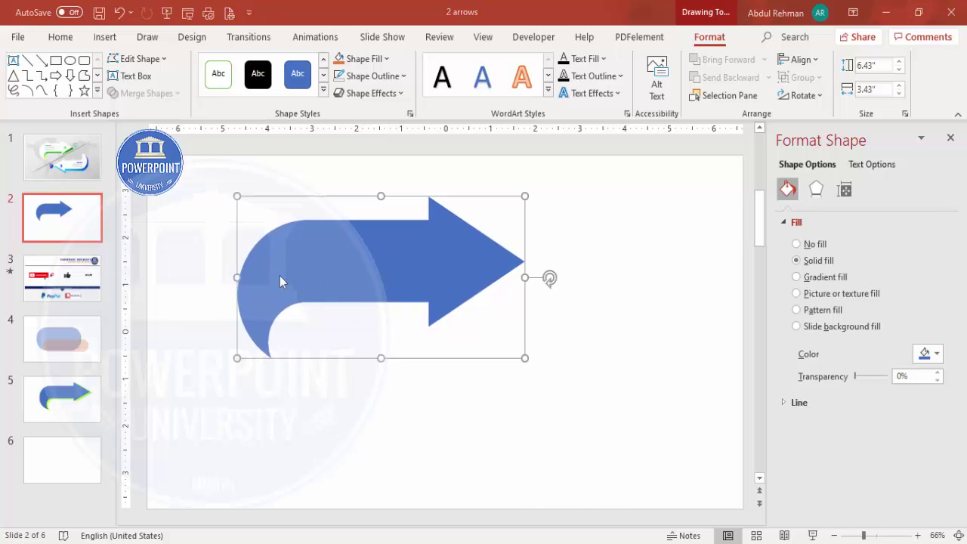
{"action": "left_click", "coordinate": [608, 238]}
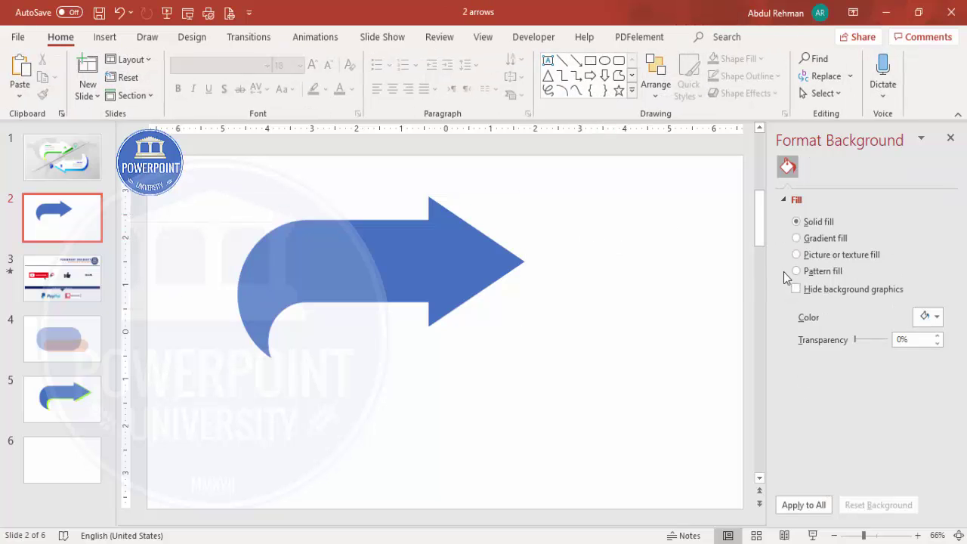
Step: Set the slide background fill to a grey colour
{"action": "left_click", "coordinate": [927, 317]}
{"action": "left_click", "coordinate": [849, 136]}
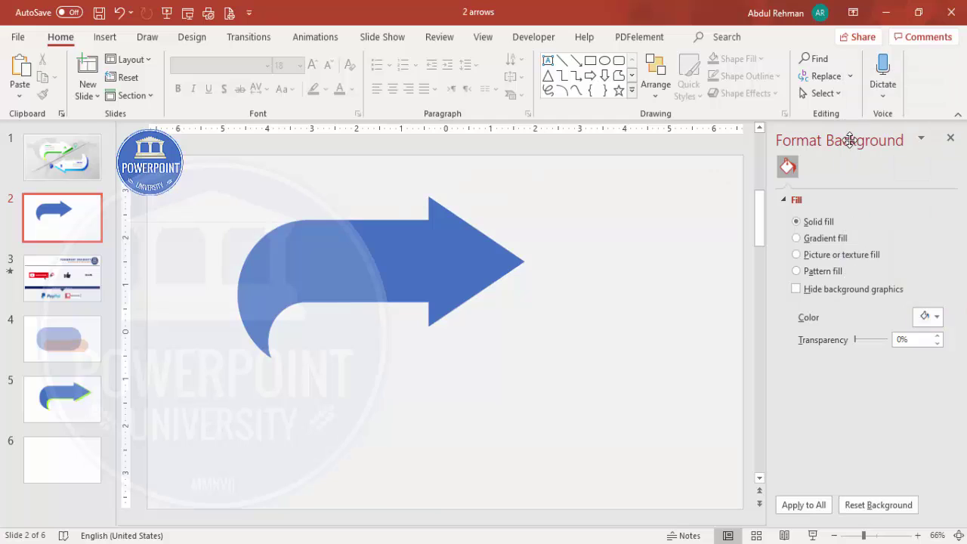
{"action": "left_click", "coordinate": [928, 316]}
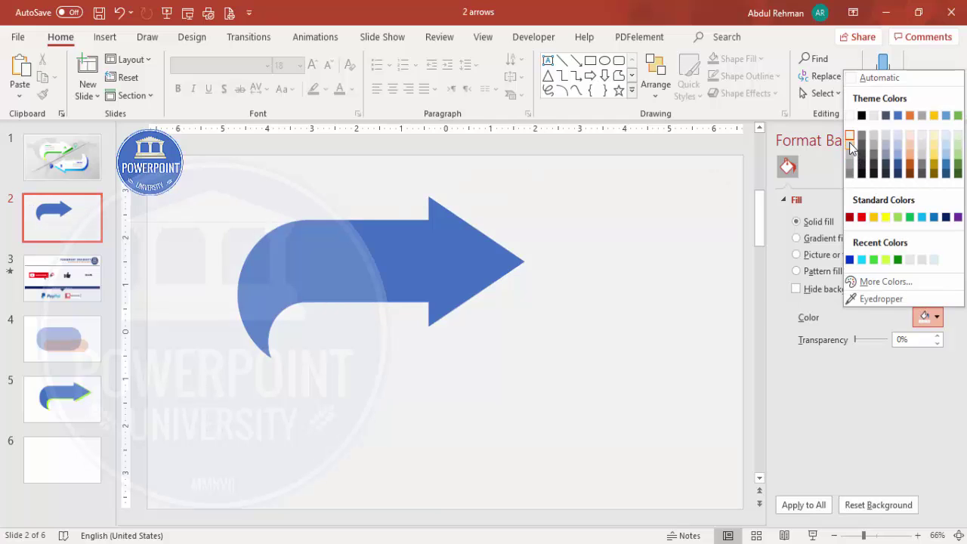
{"action": "left_click", "coordinate": [849, 143]}
Step: Fill the curved arrow solid white
{"action": "left_click", "coordinate": [457, 266]}
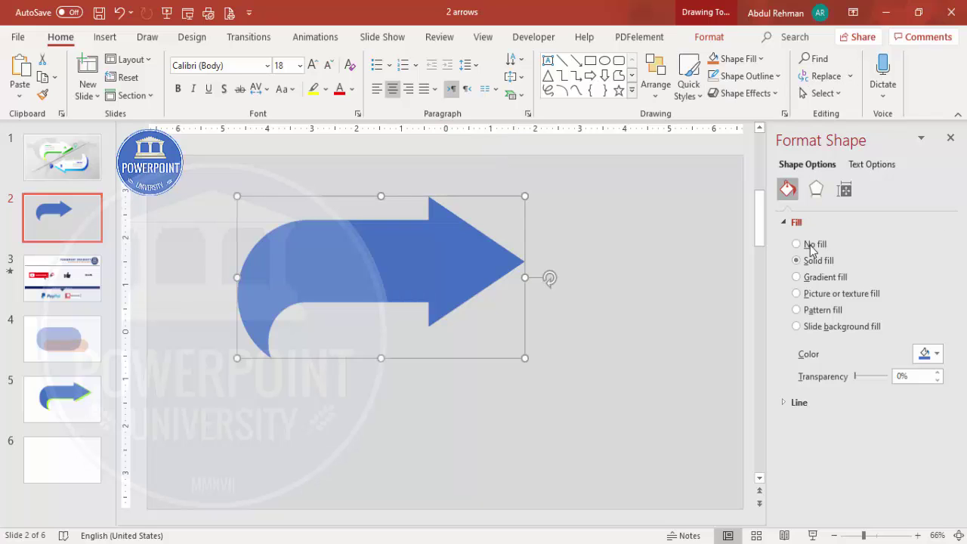
{"action": "left_click", "coordinate": [927, 353]}
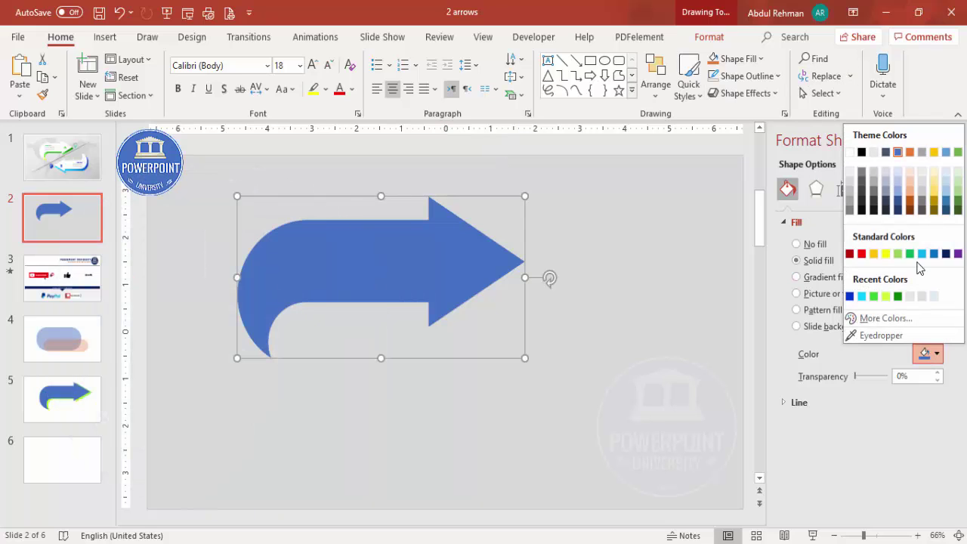
{"action": "left_click", "coordinate": [849, 152]}
{"action": "left_click", "coordinate": [576, 247]}
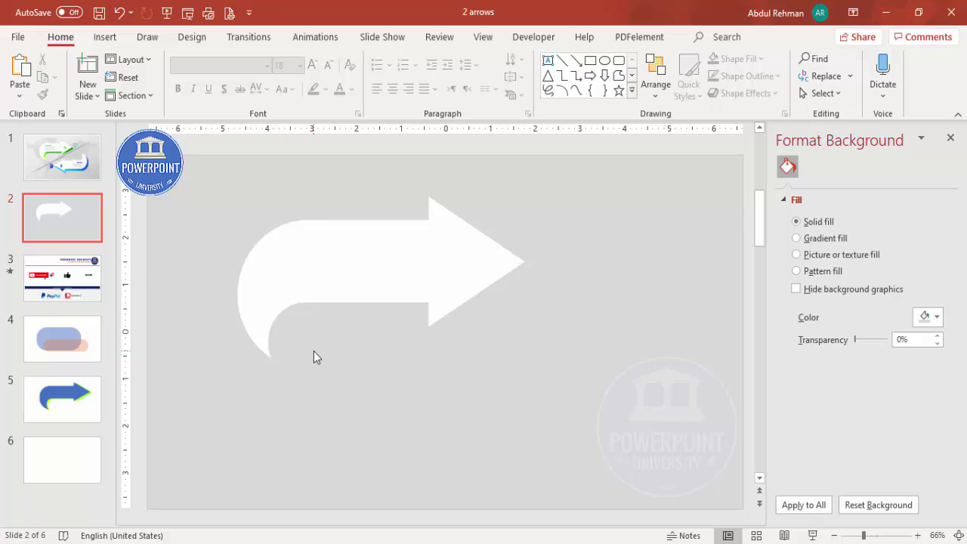
{"action": "left_click", "coordinate": [437, 271]}
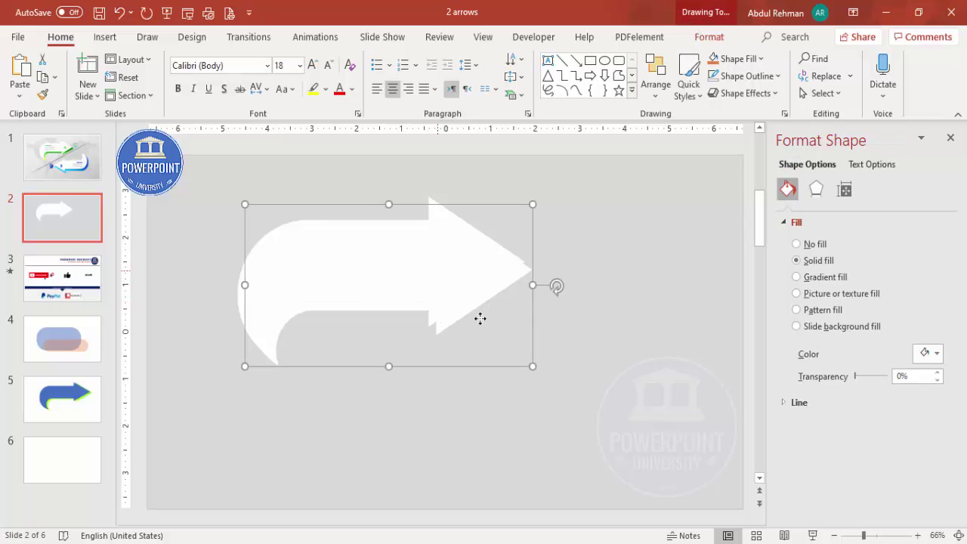
Step: Duplicate the arrow offset down-right and give it a gradient fill with only two stops
{"action": "left_click_drag", "start_coordinate": [458, 295], "coordinate": [561, 387]}
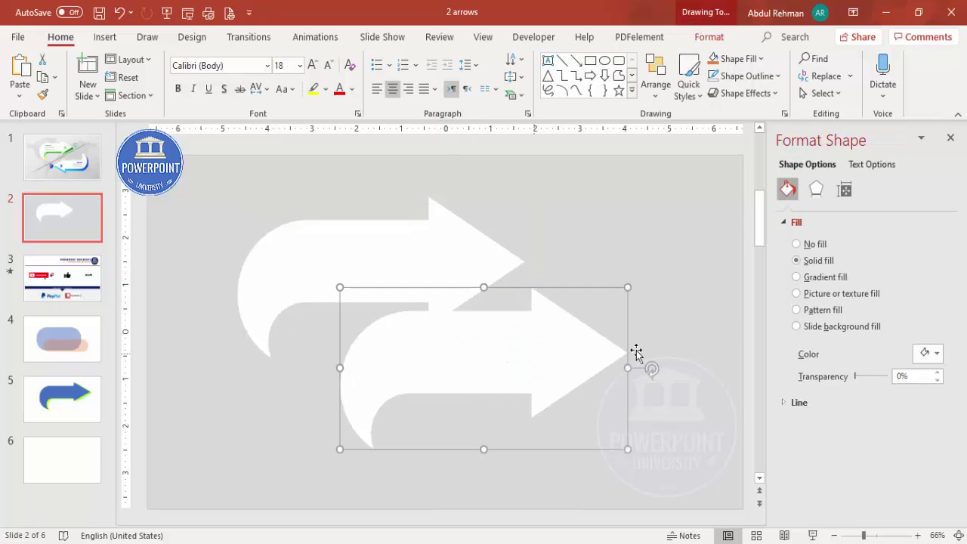
{"action": "left_click", "coordinate": [801, 278]}
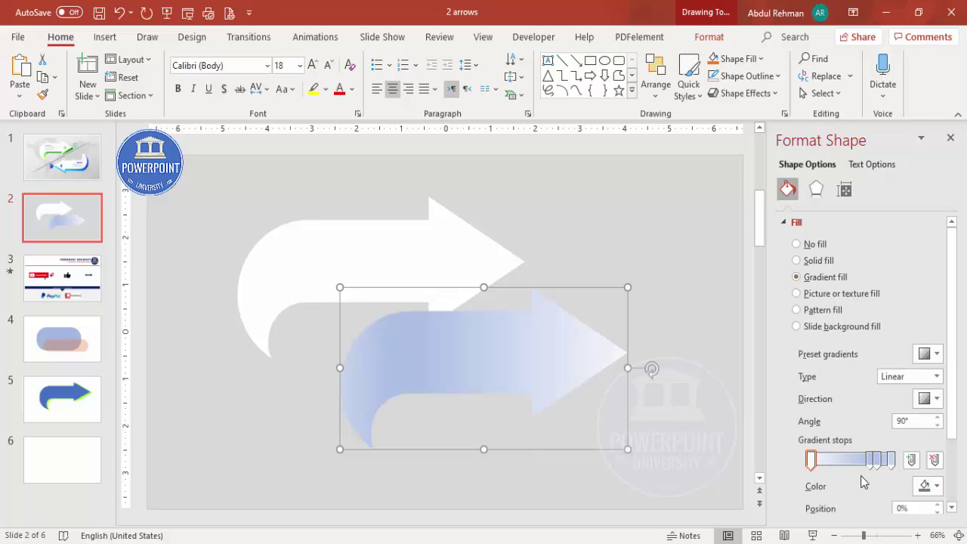
{"action": "left_click", "coordinate": [935, 460]}
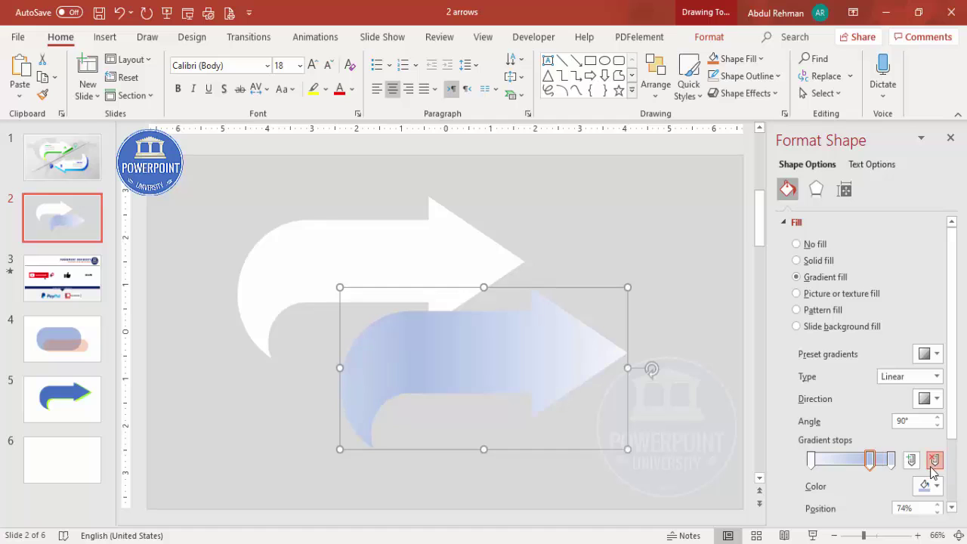
{"action": "left_click", "coordinate": [934, 459]}
{"action": "left_click", "coordinate": [809, 459]}
Step: Set the left gradient stop to green from the custom colour hexagon
{"action": "left_click", "coordinate": [929, 485]}
{"action": "left_click", "coordinate": [880, 449]}
{"action": "left_click", "coordinate": [402, 148]}
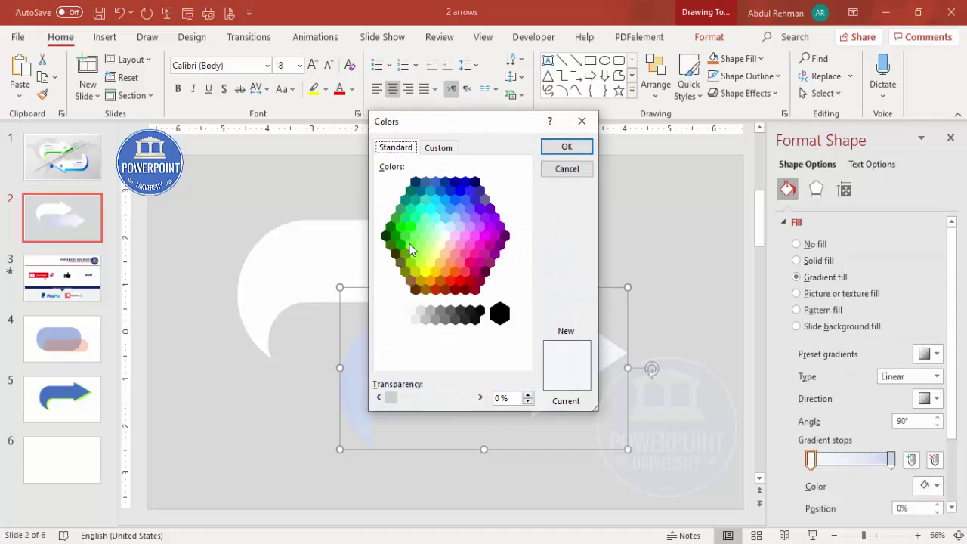
{"action": "left_click", "coordinate": [404, 239]}
{"action": "left_click", "coordinate": [566, 146]}
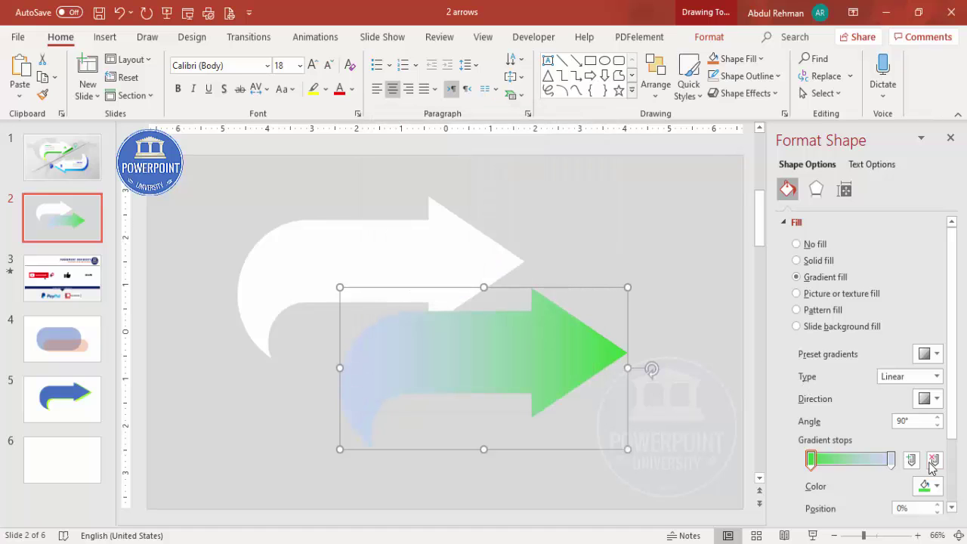
Step: Set the right gradient stop to a bright yellow-green
{"action": "left_click", "coordinate": [893, 460]}
{"action": "left_click", "coordinate": [929, 486]}
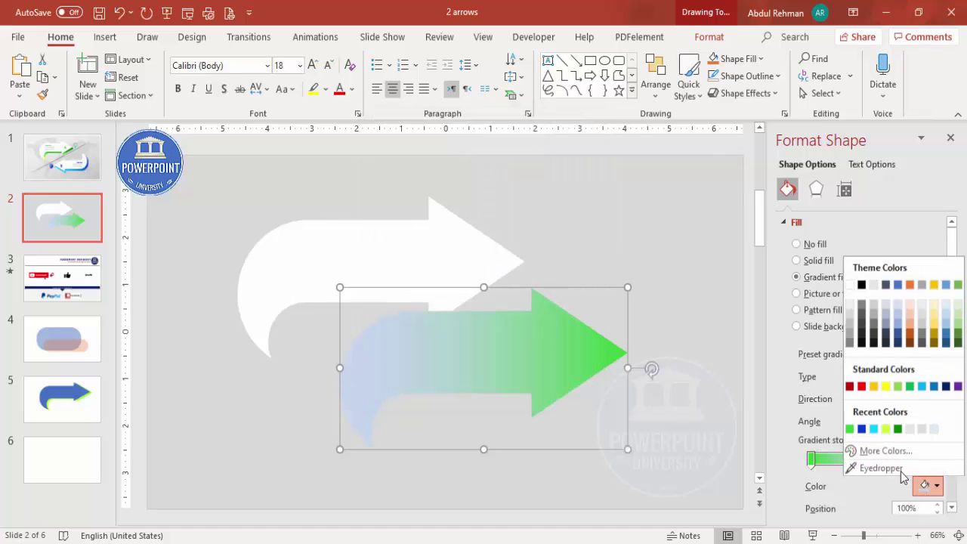
{"action": "left_click", "coordinate": [861, 451]}
{"action": "left_click", "coordinate": [394, 148]}
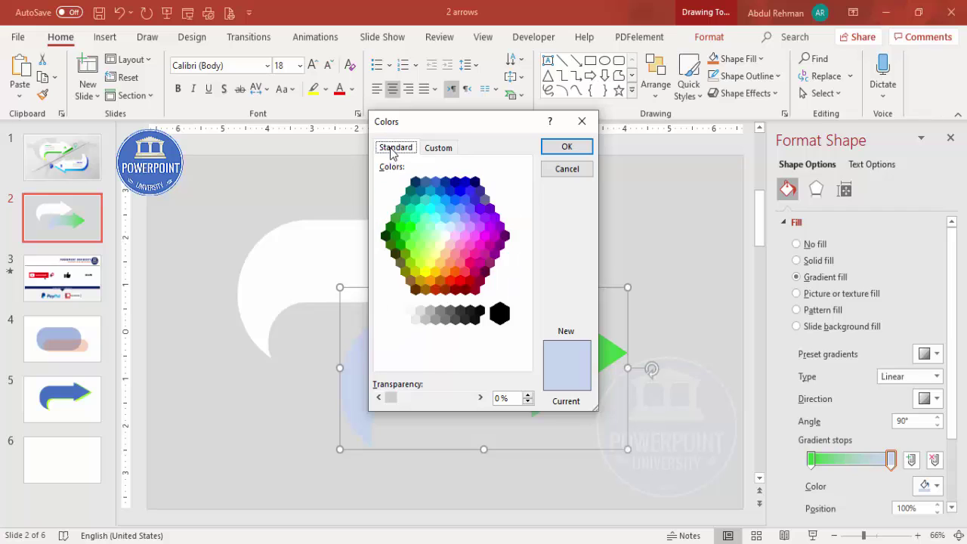
{"action": "left_click", "coordinate": [426, 254]}
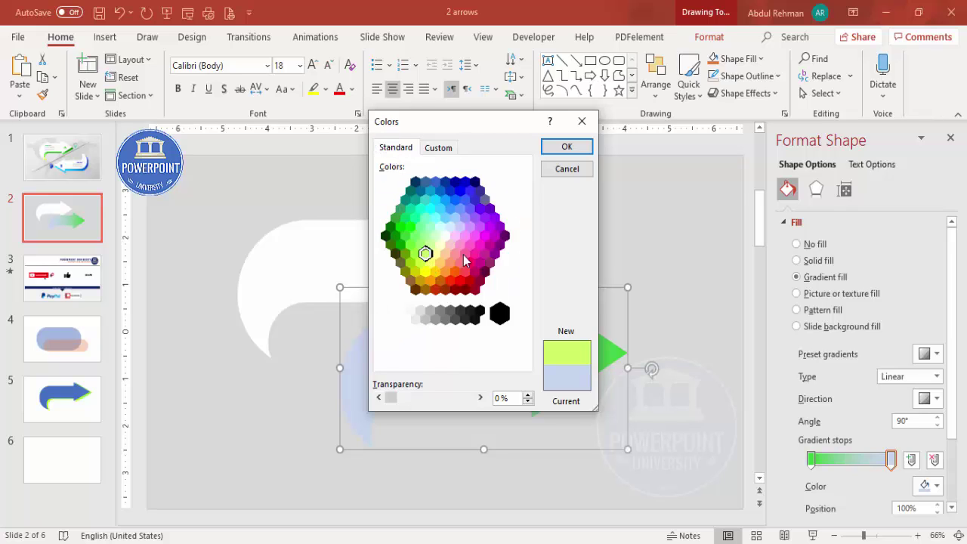
{"action": "left_click", "coordinate": [421, 263]}
{"action": "left_click", "coordinate": [548, 147]}
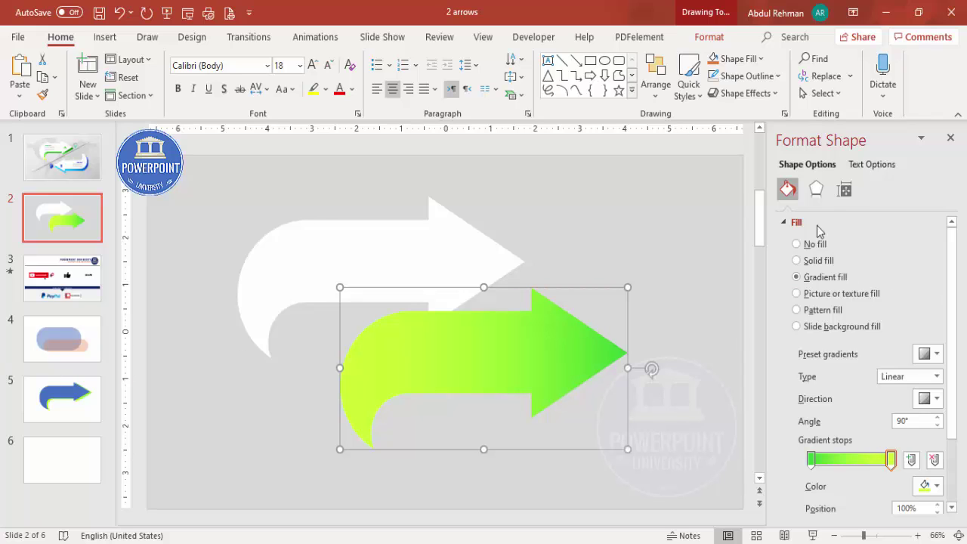
Step: Give the green arrow a centred inner shadow with 23 pt blur and move it over the white arrow
{"action": "left_click", "coordinate": [817, 189]}
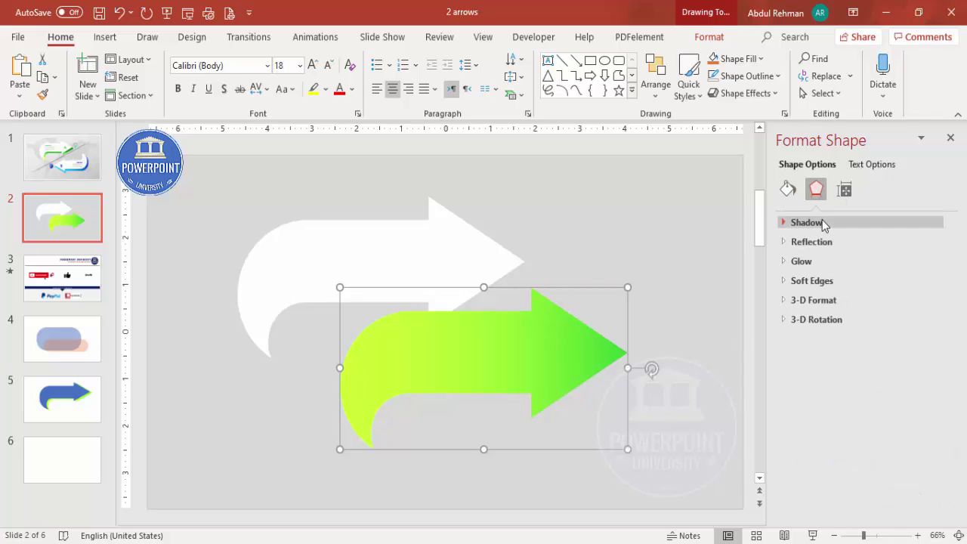
{"action": "left_click", "coordinate": [822, 224]}
{"action": "left_click", "coordinate": [937, 243]}
{"action": "scroll", "coordinate": [958, 352], "scroll_direction": "down", "scroll_amount": 2}
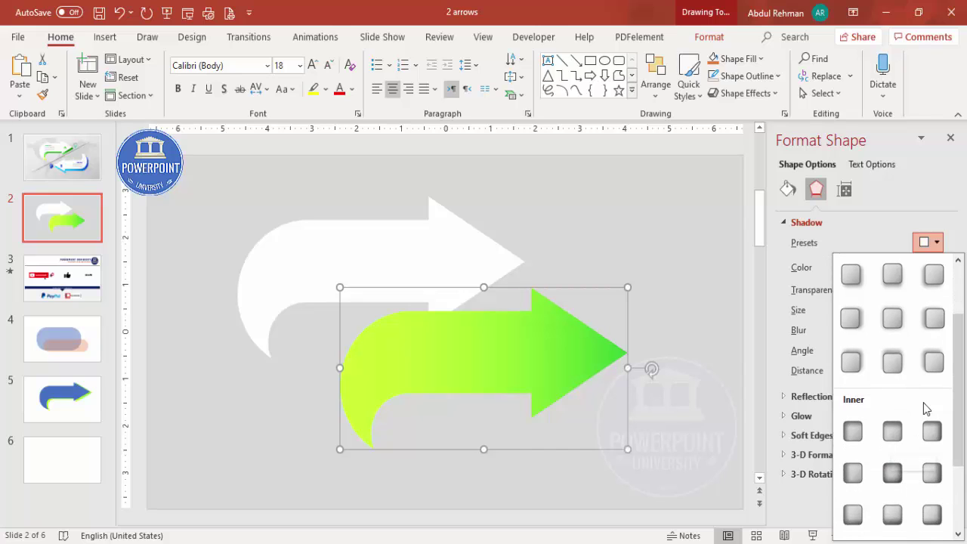
{"action": "left_click_drag", "start_coordinate": [957, 423], "coordinate": [958, 427]}
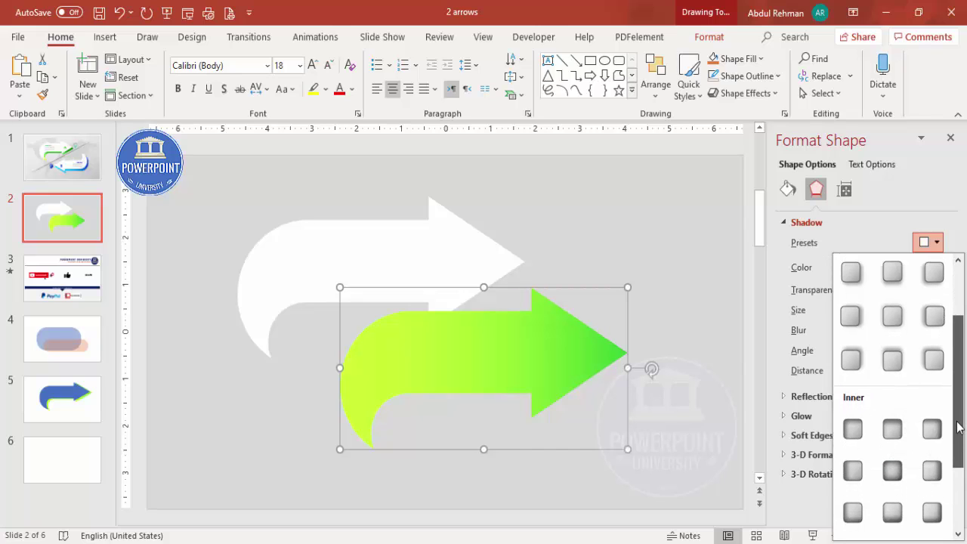
{"action": "left_click", "coordinate": [894, 471]}
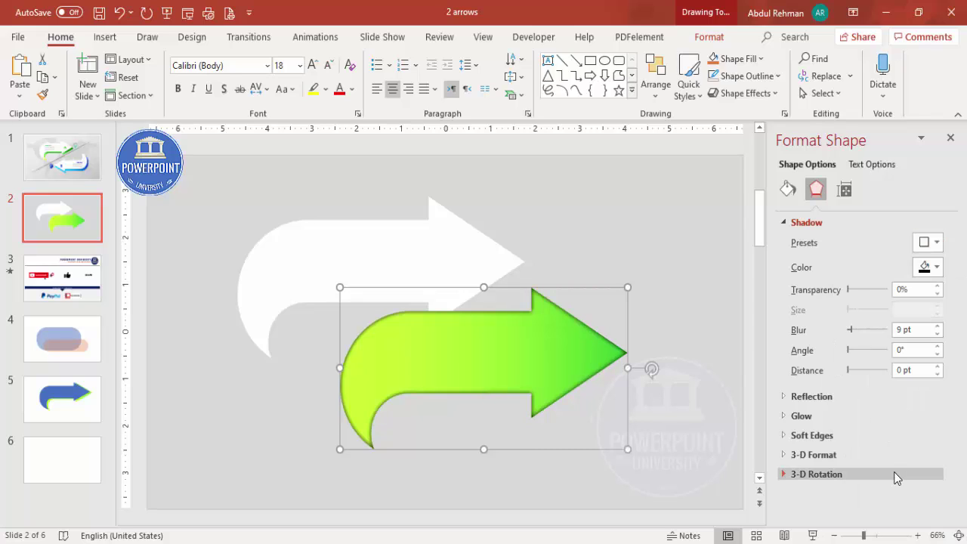
{"action": "left_click", "coordinate": [937, 326]}
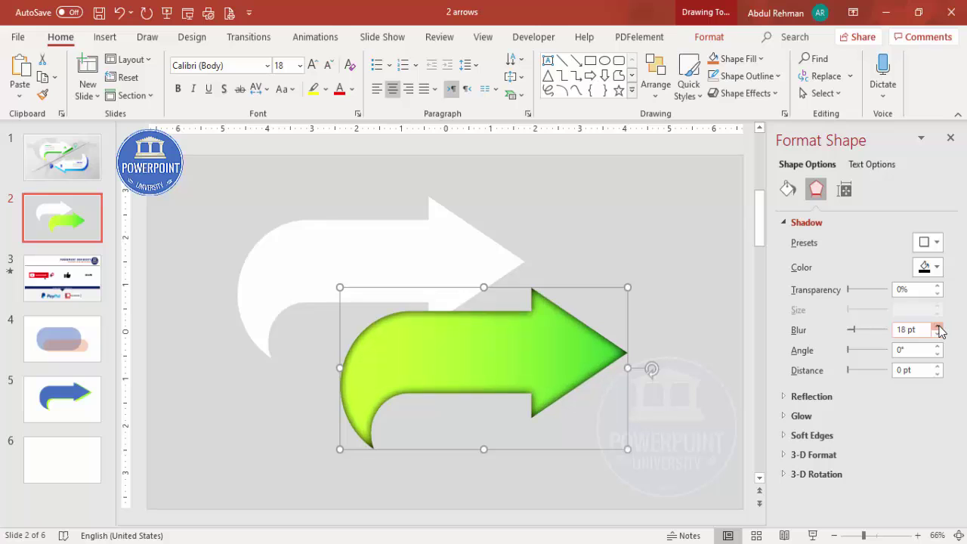
{"action": "left_click_drag", "start_coordinate": [462, 335], "coordinate": [403, 280]}
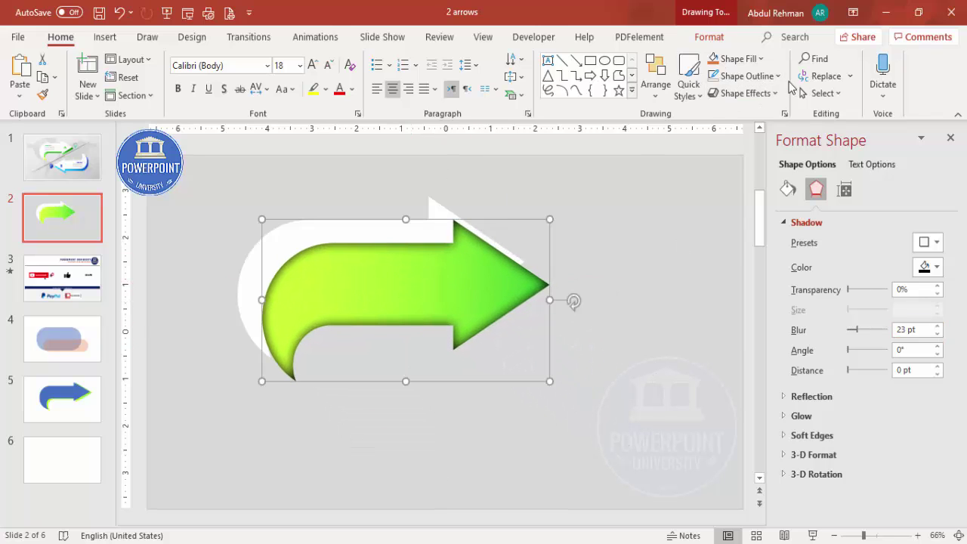
Step: Send the green arrow to the back, nudge it into place, and select both arrows
{"action": "left_click", "coordinate": [714, 38]}
{"action": "left_click", "coordinate": [766, 78]}
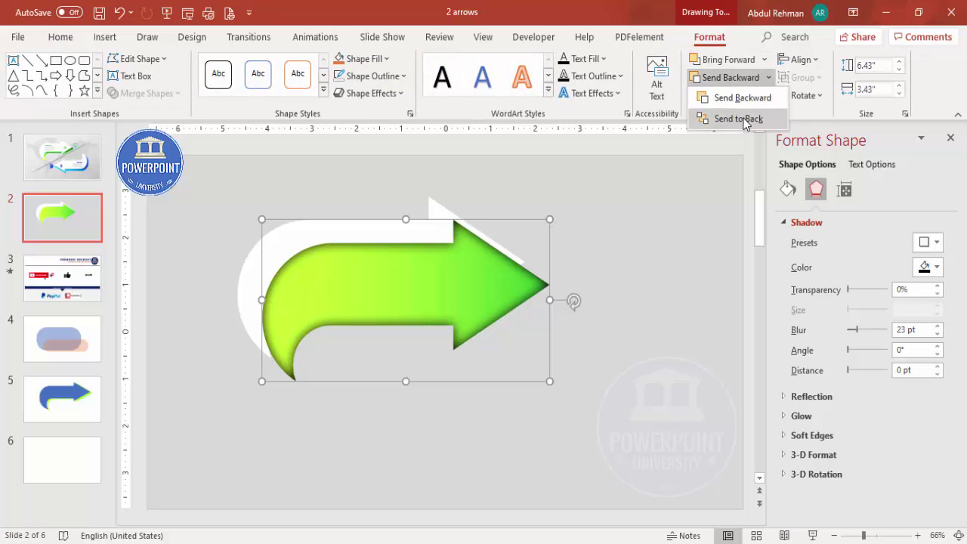
{"action": "left_click", "coordinate": [745, 118]}
{"action": "left_click_drag", "start_coordinate": [485, 311], "coordinate": [481, 305]}
{"action": "left_click", "coordinate": [609, 303]}
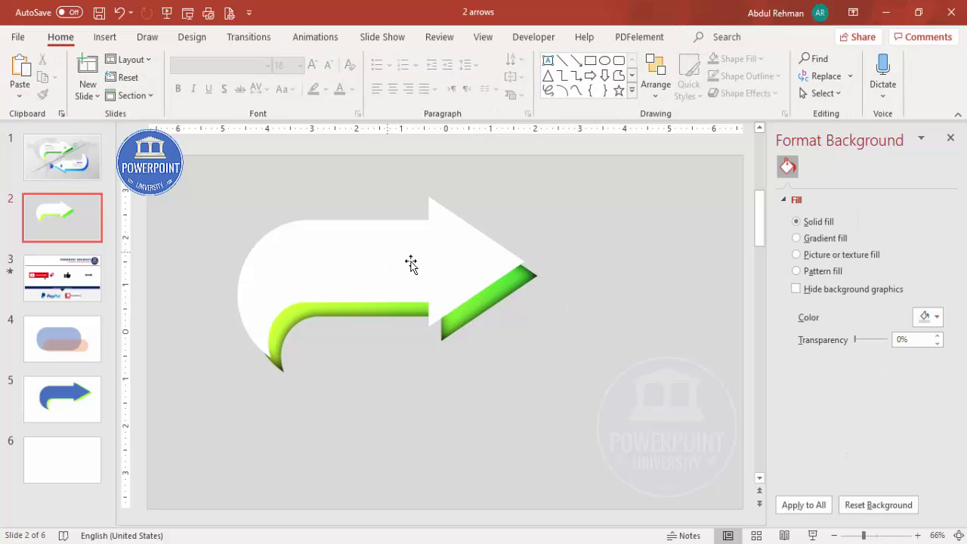
{"action": "left_click_drag", "start_coordinate": [197, 170], "coordinate": [671, 477]}
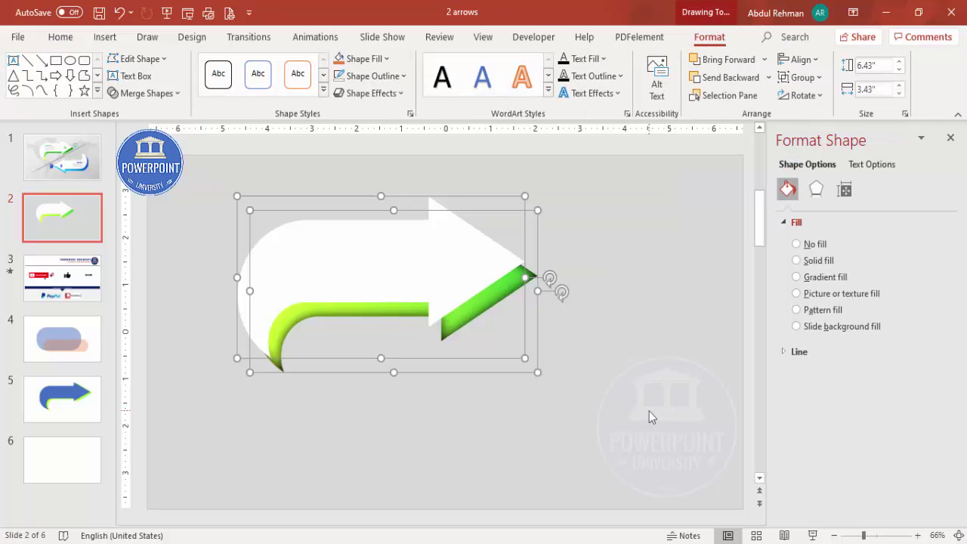
Step: Group the arrows, duplicate them, flip the copy horizontally and vertically, and place it below
{"action": "key", "text": "ctrl+g"}
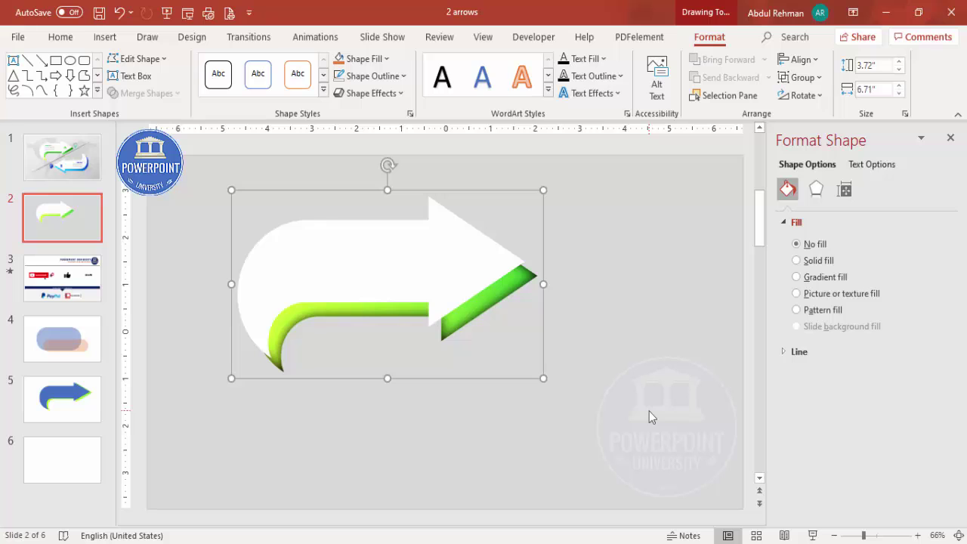
{"action": "left_click_drag", "start_coordinate": [447, 280], "coordinate": [627, 410]}
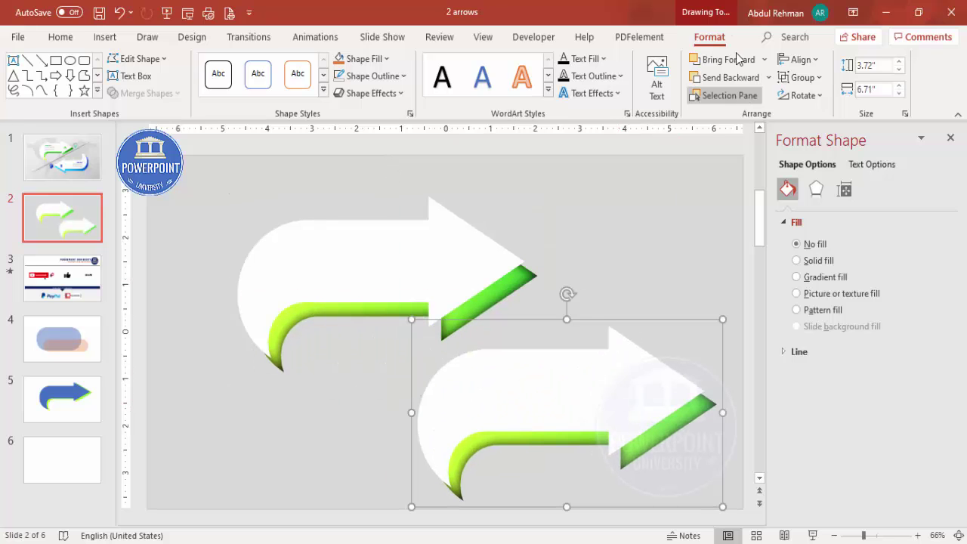
{"action": "left_click", "coordinate": [805, 96]}
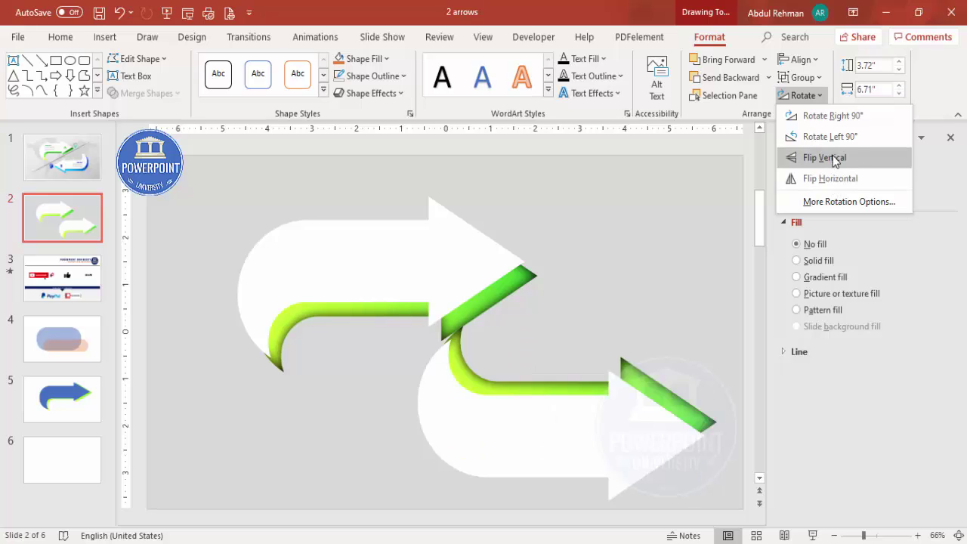
{"action": "left_click", "coordinate": [833, 177]}
{"action": "left_click", "coordinate": [799, 96]}
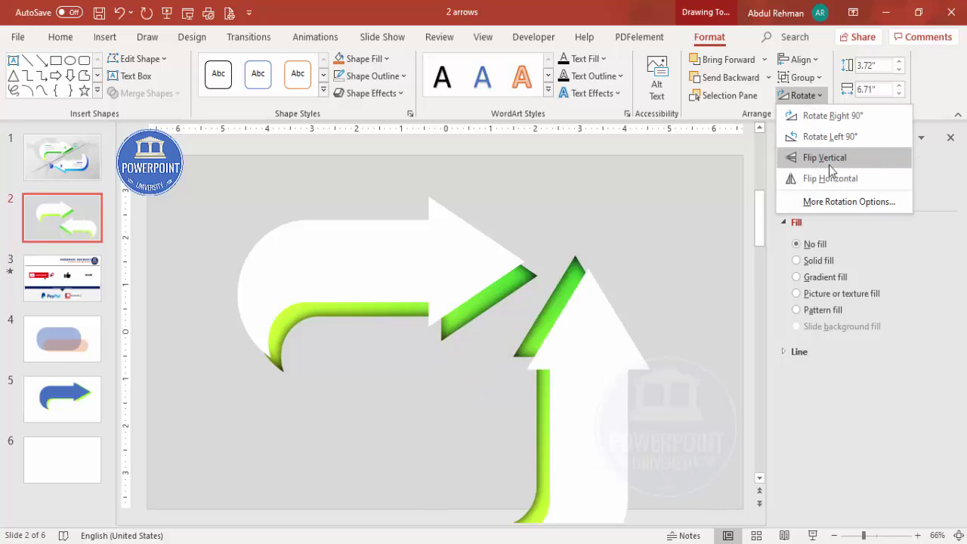
{"action": "left_click", "coordinate": [829, 159]}
{"action": "left_click_drag", "start_coordinate": [669, 350], "coordinate": [559, 401]}
Step: Ungroup the lower flipped arrow into its white shape and green band
{"action": "left_click", "coordinate": [431, 260], "text": "shift"}
{"action": "left_click", "coordinate": [656, 269]}
{"action": "left_click", "coordinate": [476, 368]}
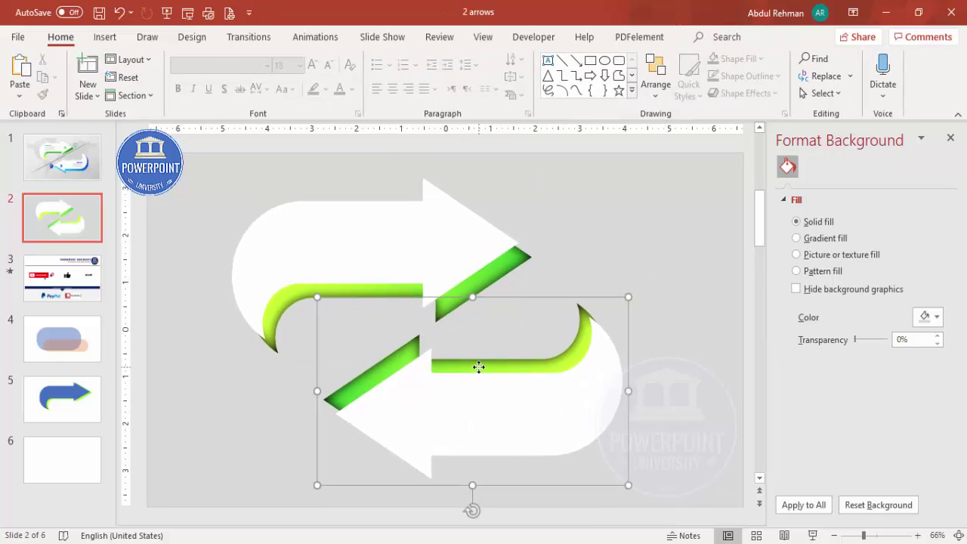
{"action": "right_click", "coordinate": [496, 361]}
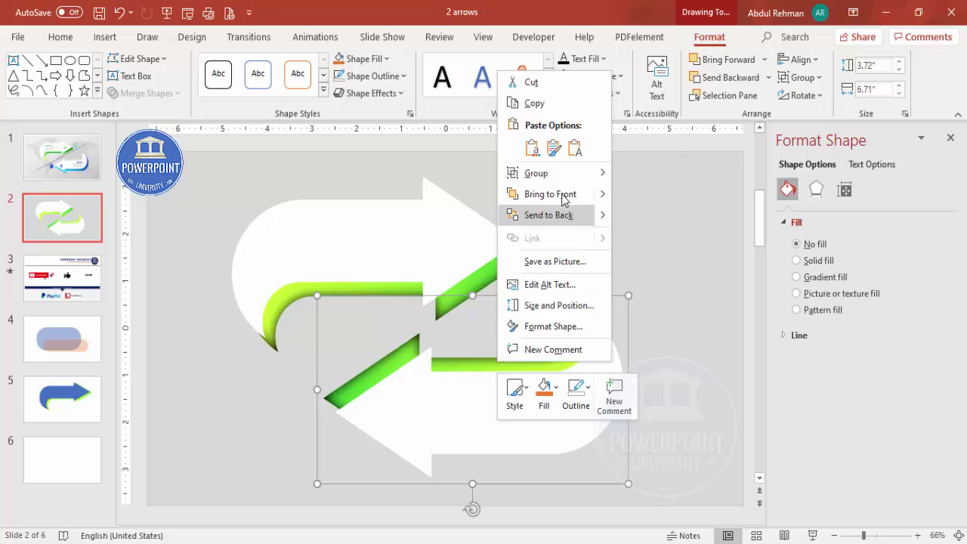
{"action": "mouse_move", "coordinate": [568, 176]}
{"action": "left_click", "coordinate": [642, 219]}
{"action": "left_click", "coordinate": [635, 296]}
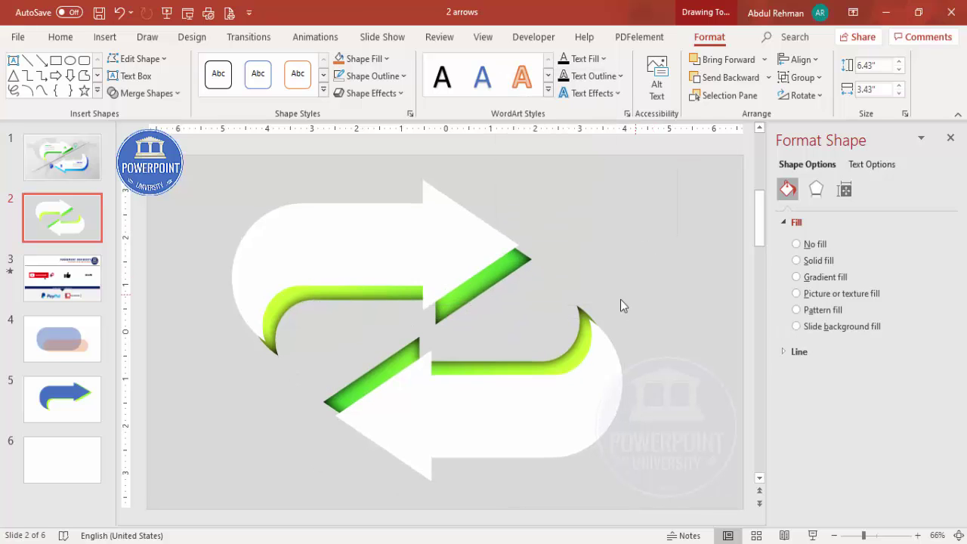
{"action": "left_click", "coordinate": [556, 371]}
Step: Nudge the lower arrow's green bevel band down and right into place
{"action": "key", "text": "Down"}
{"action": "key", "text": "Down"}
{"action": "key", "text": "Down"}
{"action": "key", "text": "Down"}
{"action": "key", "text": "Down"}
{"action": "key", "text": "Down"}
{"action": "key", "text": "Down"}
{"action": "key", "text": "Down"}
{"action": "key", "text": "Down"}
{"action": "key", "text": "Down"}
{"action": "key", "text": "Down"}
{"action": "key", "text": "Down"}
{"action": "key", "text": "Down"}
{"action": "key", "text": "Down"}
{"action": "key", "text": "Down"}
{"action": "key", "text": "Right"}
{"action": "key", "text": "Right"}
{"action": "key", "text": "Right"}
{"action": "key", "text": "Right"}
{"action": "key", "text": "Right"}
{"action": "key", "text": "Right"}
{"action": "key", "text": "Right"}
{"action": "key", "text": "Right"}
{"action": "key", "text": "Right"}
{"action": "key", "text": "Right"}
{"action": "key", "text": "Right"}
{"action": "key", "text": "Right"}
{"action": "key", "text": "Down"}
{"action": "key", "text": "Down"}
{"action": "key", "text": "Down"}
{"action": "key", "text": "Down"}
{"action": "key", "text": "Down"}
{"action": "key", "text": "Down"}
{"action": "key", "text": "Down"}
{"action": "key", "text": "Down"}
{"action": "key", "text": "Down"}
{"action": "key", "text": "Down"}
{"action": "key", "text": "Down"}
{"action": "key", "text": "Down"}
{"action": "key", "text": "Down"}
{"action": "key", "text": "Down"}
{"action": "key", "text": "Down"}
{"action": "key", "text": "Down"}
{"action": "key", "text": "Down"}
{"action": "key", "text": "Down"}
{"action": "key", "text": "Down"}
{"action": "key", "text": "Down"}
{"action": "key", "text": "Right"}
{"action": "key", "text": "Right"}
{"action": "key", "text": "Down"}
{"action": "key", "text": "Down"}
{"action": "key", "text": "Down"}
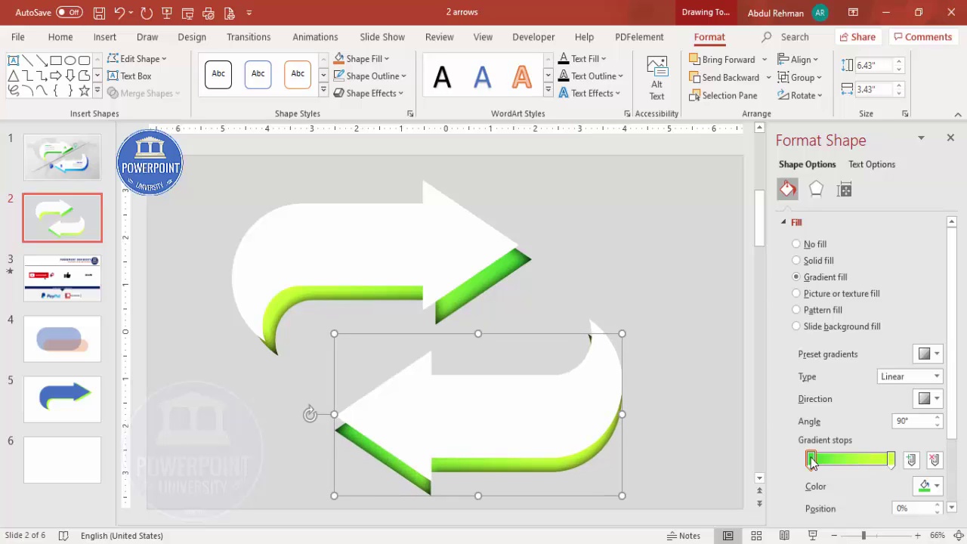
Step: Recolour the lower bevel's gradient stops to dark blue and cyan
{"action": "left_click", "coordinate": [929, 485]}
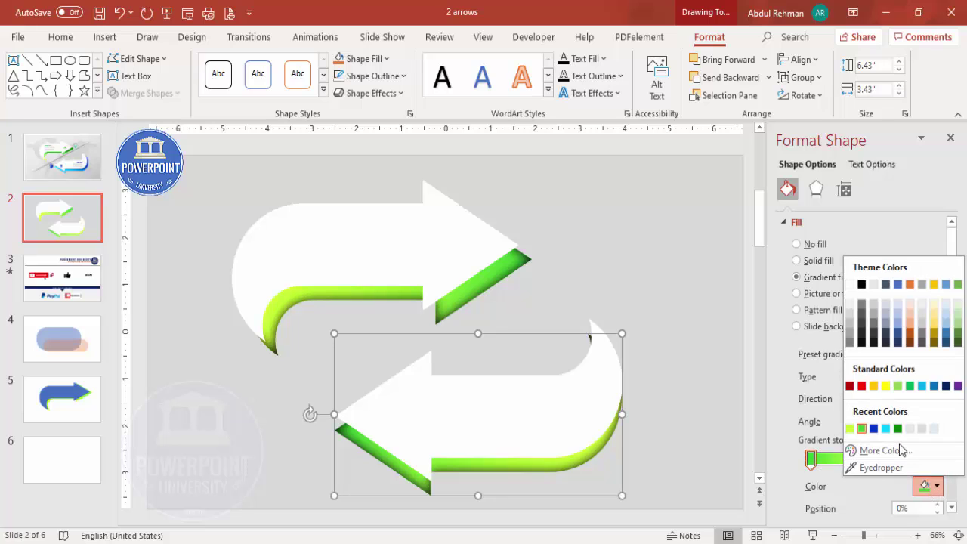
{"action": "left_click", "coordinate": [874, 430]}
{"action": "left_click", "coordinate": [890, 458]}
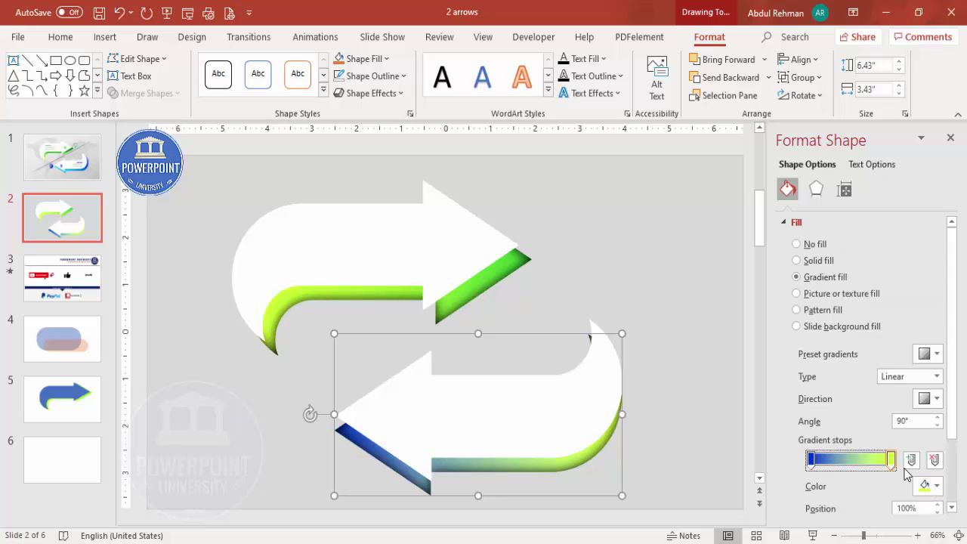
{"action": "left_click", "coordinate": [929, 486]}
{"action": "left_click", "coordinate": [868, 428]}
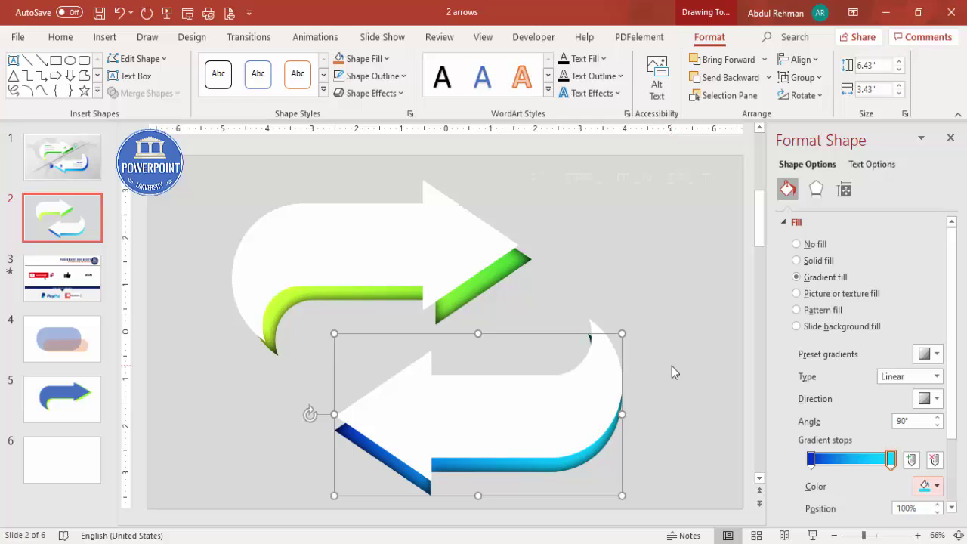
{"action": "left_click", "coordinate": [672, 365]}
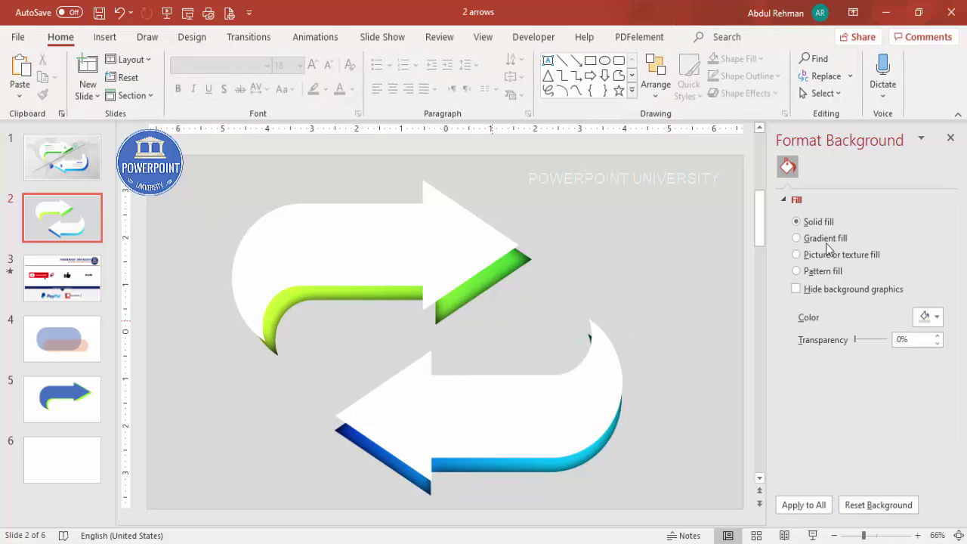
Step: Draw a long flat oval across the slide middle with no outline
{"action": "left_click", "coordinate": [105, 36]}
{"action": "left_click", "coordinate": [232, 92]}
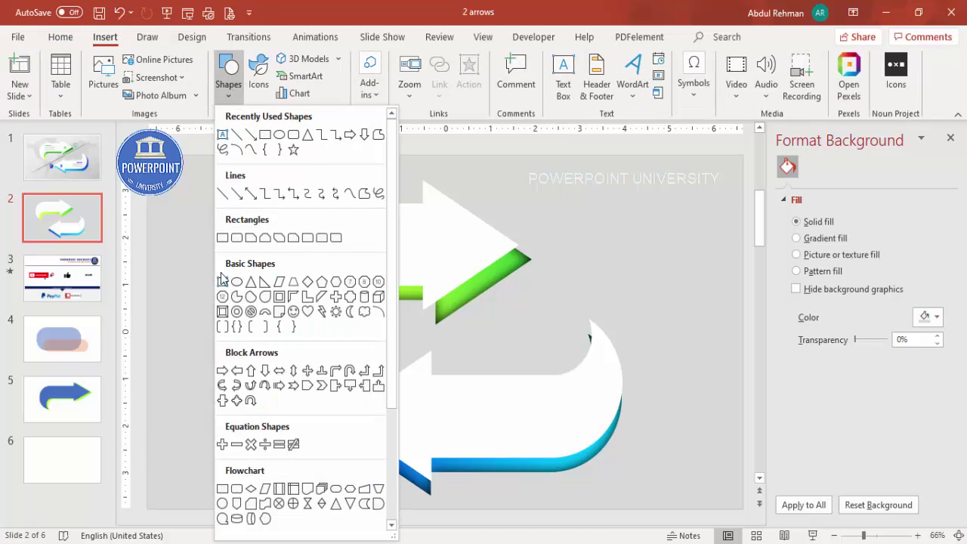
{"action": "left_click", "coordinate": [236, 282]}
{"action": "left_click_drag", "start_coordinate": [174, 326], "coordinate": [742, 348]}
{"action": "left_click", "coordinate": [373, 75]}
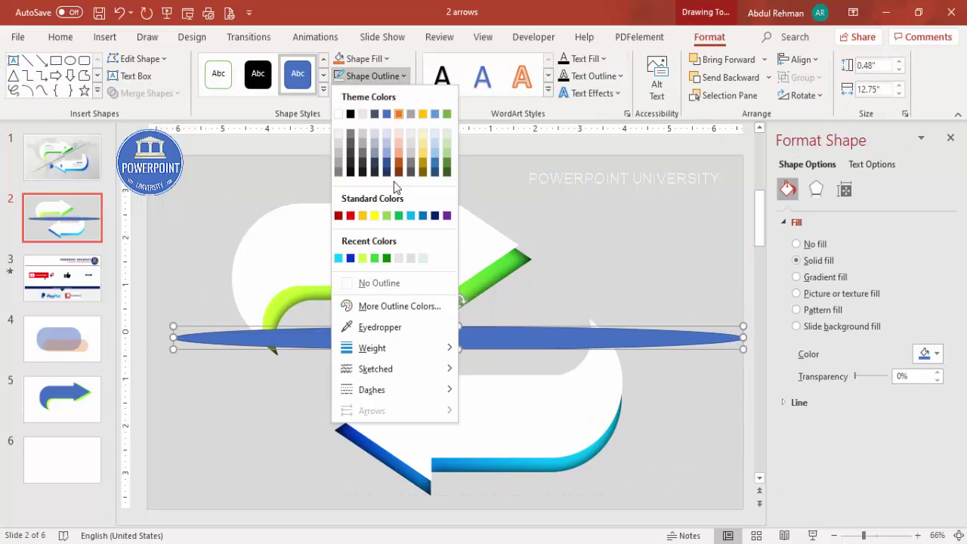
{"action": "left_click", "coordinate": [388, 293]}
{"action": "left_click_drag", "start_coordinate": [479, 341], "coordinate": [466, 347]}
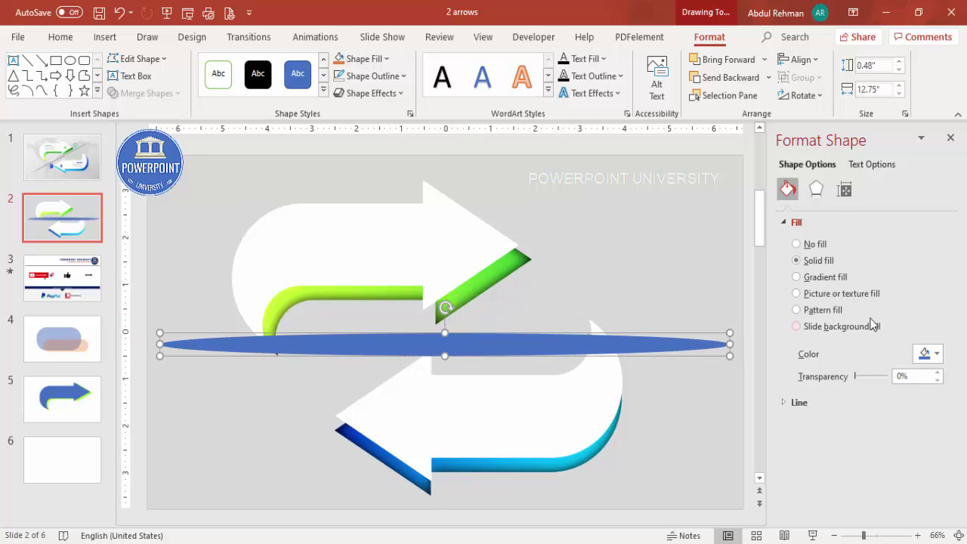
Step: Give the oval a gradient fill with a black right stop and slide-grey left stop
{"action": "left_click", "coordinate": [828, 277]}
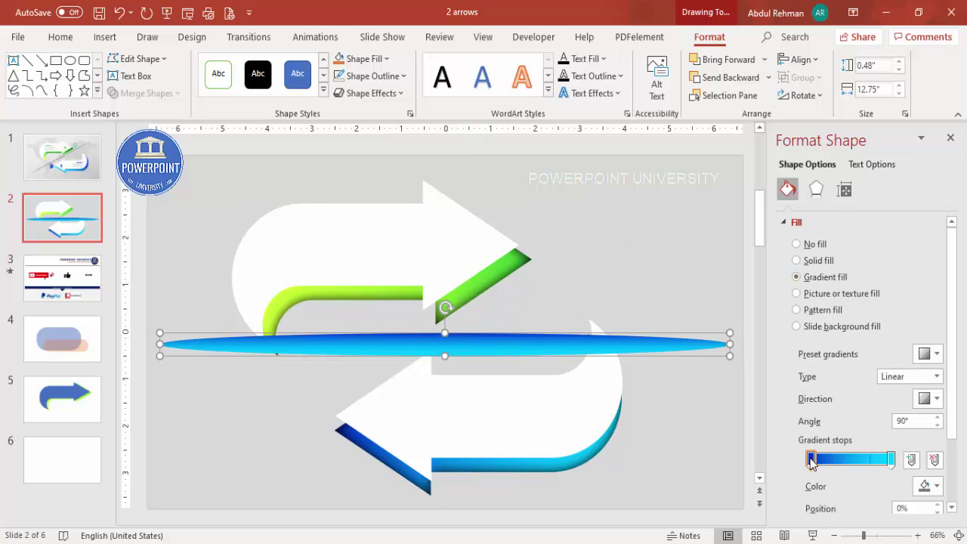
{"action": "left_click", "coordinate": [891, 459]}
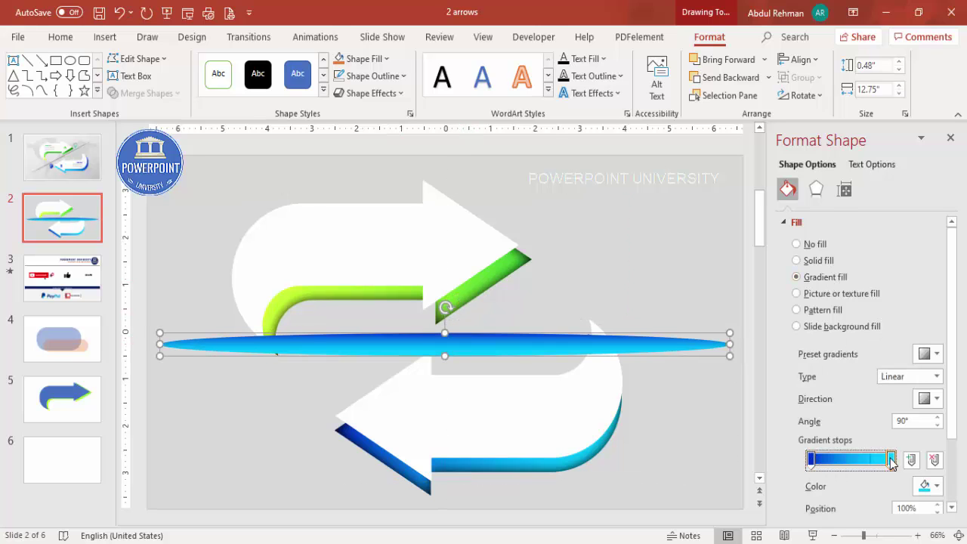
{"action": "left_click", "coordinate": [928, 486]}
{"action": "left_click", "coordinate": [863, 285]}
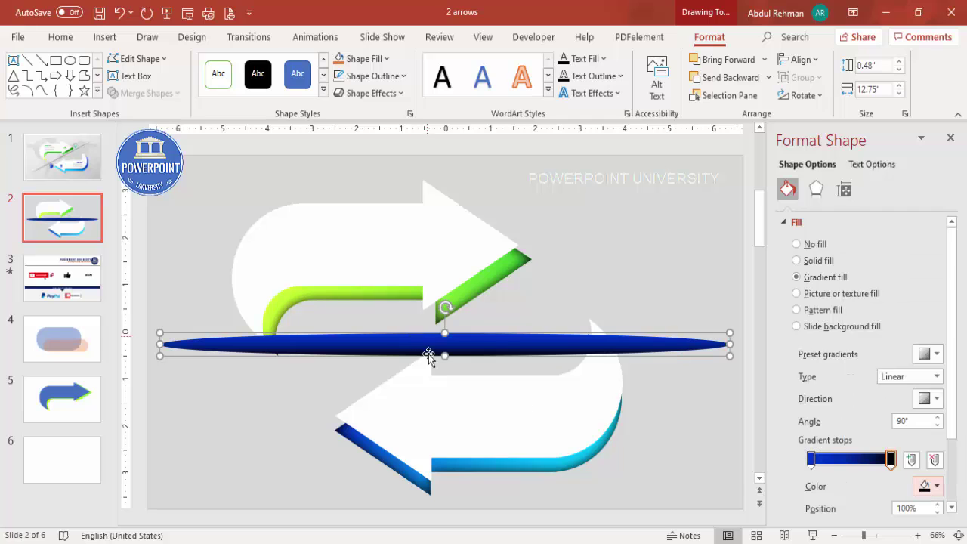
{"action": "left_click", "coordinate": [811, 461]}
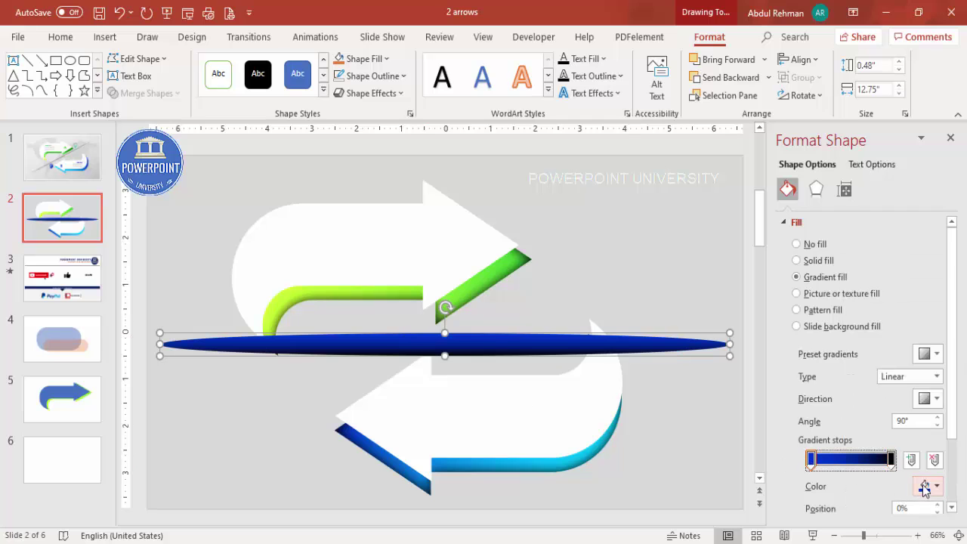
{"action": "left_click", "coordinate": [928, 486]}
{"action": "left_click", "coordinate": [881, 470]}
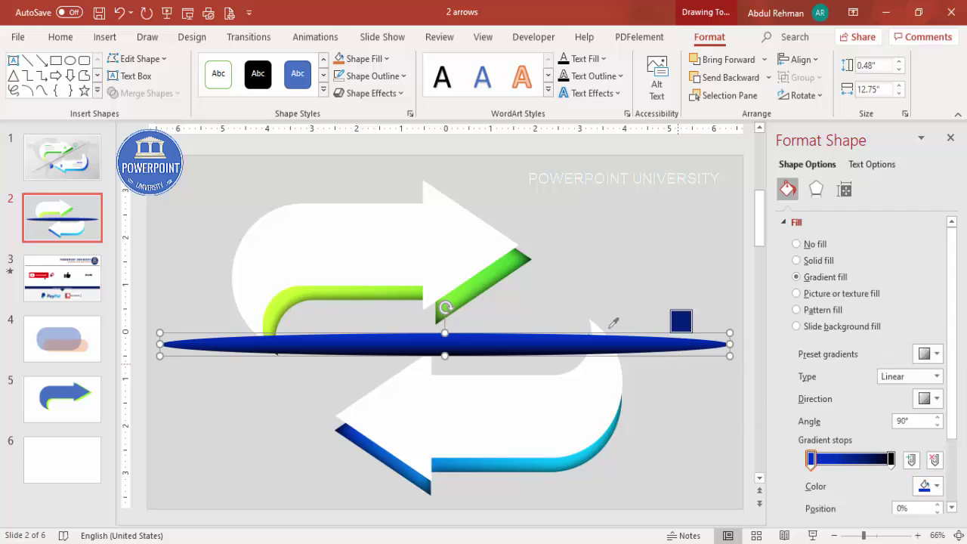
{"action": "left_click", "coordinate": [556, 316]}
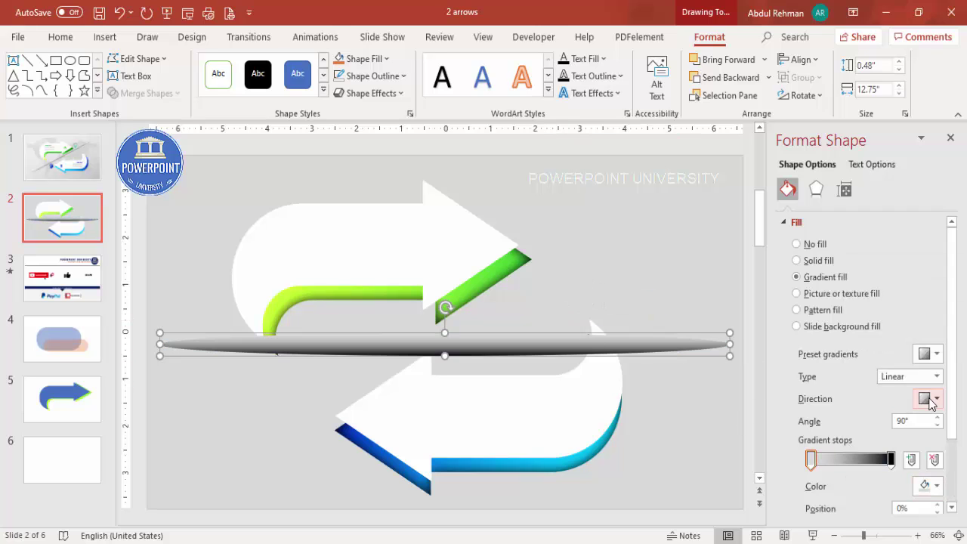
Step: Set the left gradient stop to 100% transparency and the right to 17%
{"action": "left_click_drag", "start_coordinate": [952, 410], "coordinate": [937, 470]}
{"action": "left_click", "coordinate": [811, 378]}
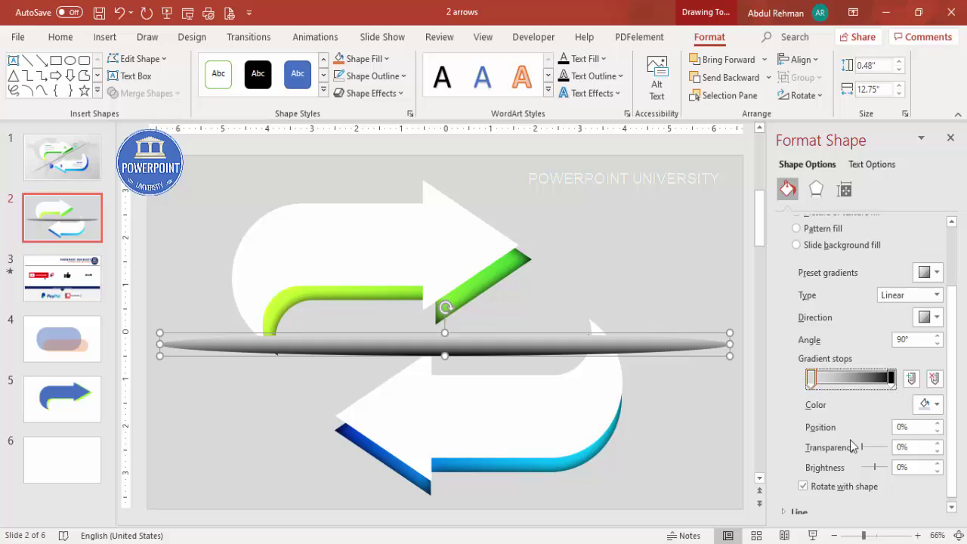
{"action": "left_click_drag", "start_coordinate": [863, 447], "coordinate": [922, 454]}
{"action": "left_click", "coordinate": [890, 378]}
{"action": "left_click_drag", "start_coordinate": [863, 447], "coordinate": [868, 450]}
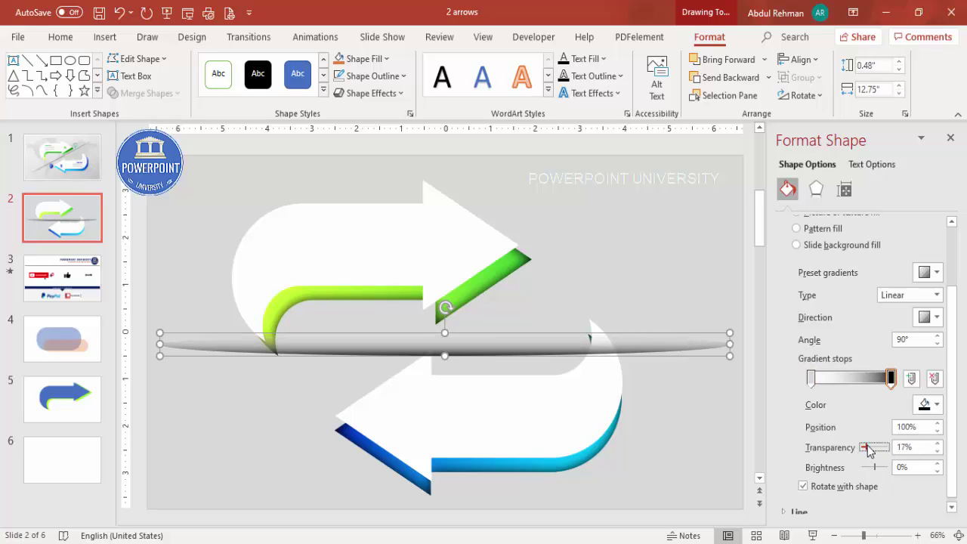
{"action": "left_click", "coordinate": [816, 192]}
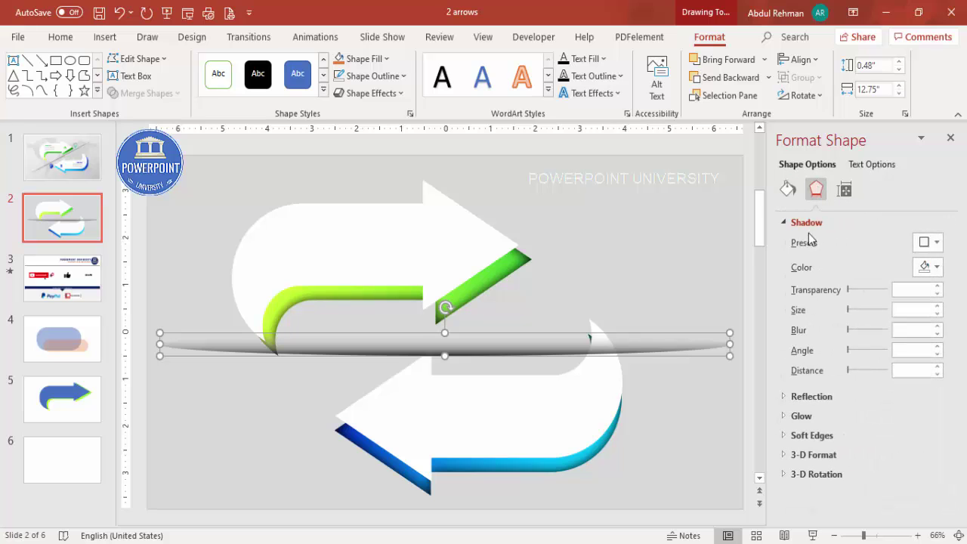
Step: Give the shadow oval 6 pt soft edges
{"action": "left_click", "coordinate": [826, 435]}
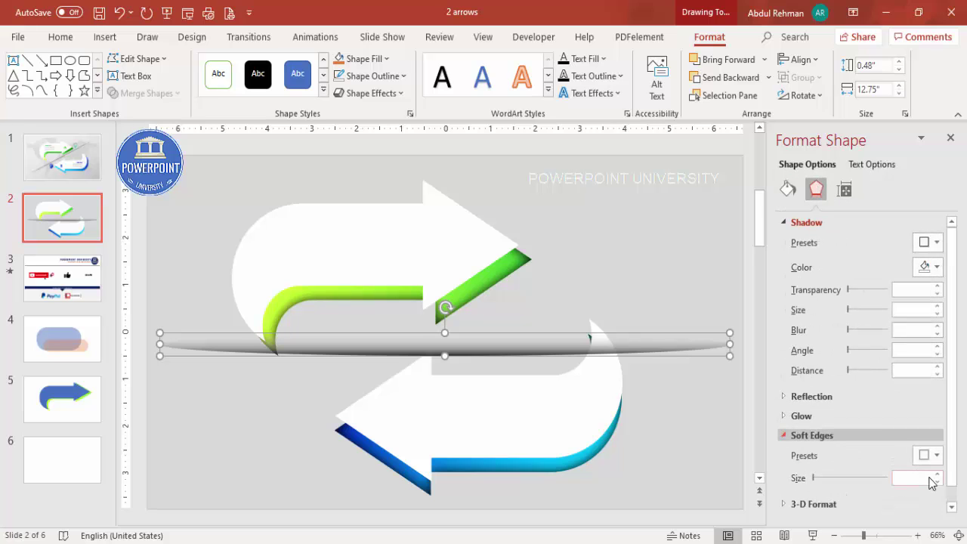
{"action": "left_click", "coordinate": [937, 476]}
{"action": "left_click", "coordinate": [937, 475]}
{"action": "left_click", "coordinate": [937, 475]}
{"action": "left_click", "coordinate": [937, 475]}
{"action": "left_click", "coordinate": [937, 475]}
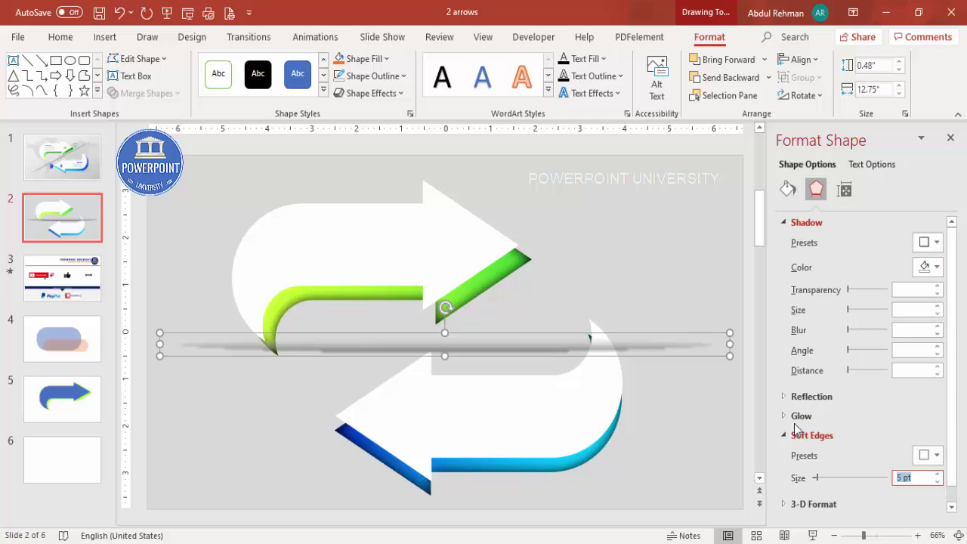
{"action": "left_click", "coordinate": [937, 474]}
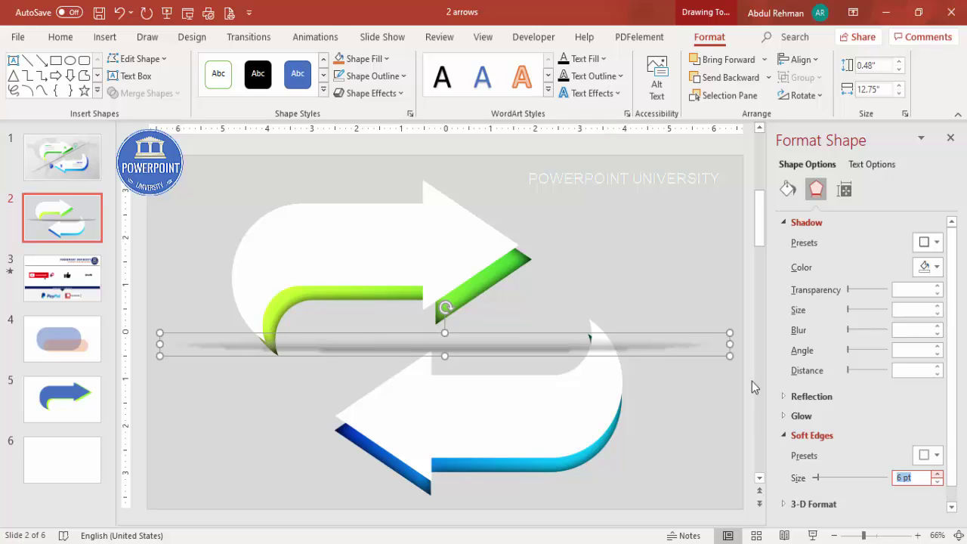
Step: Rotate the oval diagonally across both arrows and nudge it up and left
{"action": "left_click_drag", "start_coordinate": [440, 307], "coordinate": [430, 310]}
{"action": "left_click_drag", "start_coordinate": [499, 326], "coordinate": [487, 316]}
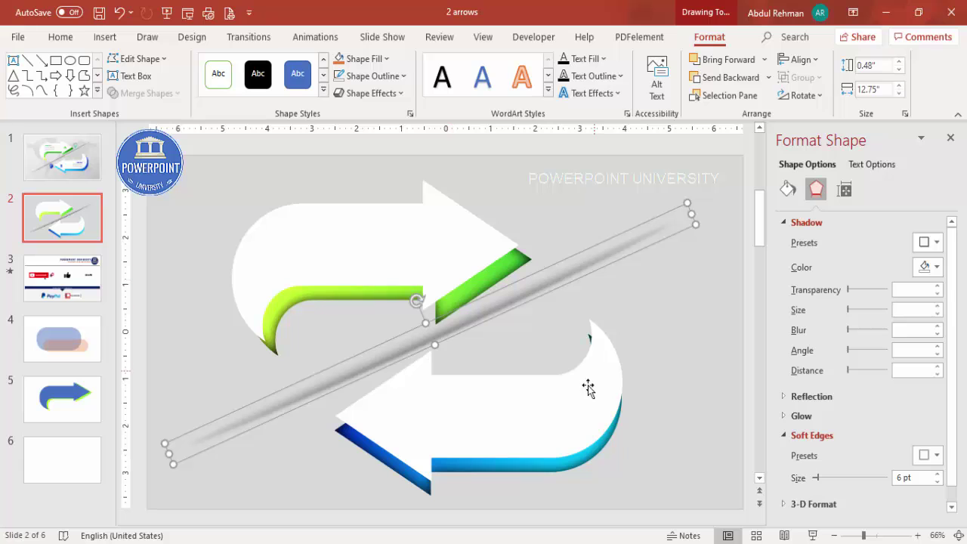
{"action": "left_click", "coordinate": [678, 297]}
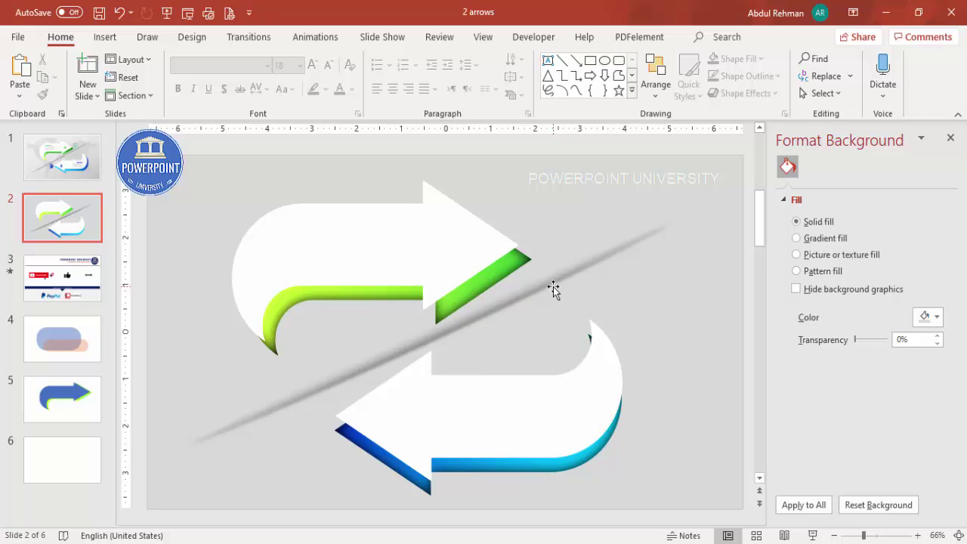
{"action": "left_click", "coordinate": [105, 37]}
Step: Add a centred green letter 'A' text box on the top arrow
{"action": "left_click", "coordinate": [563, 79]}
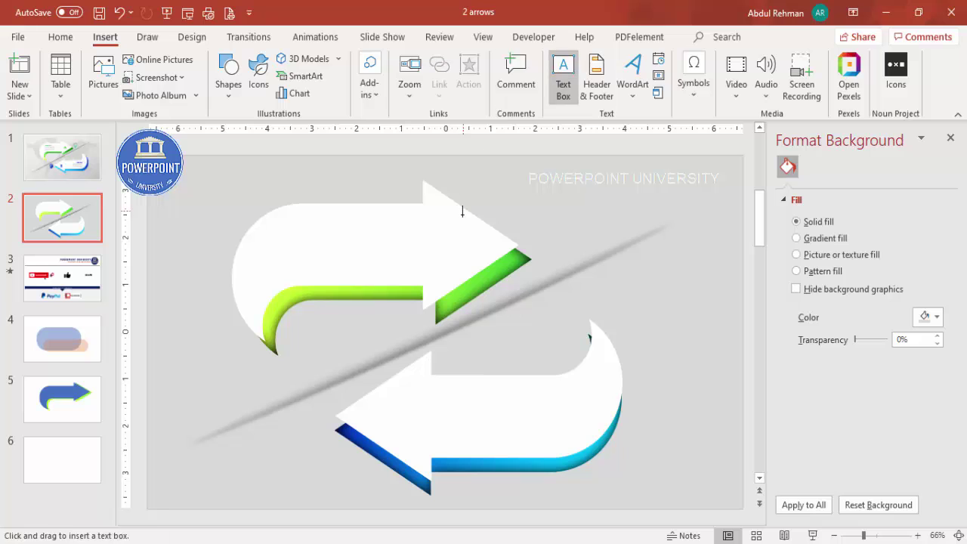
{"action": "left_click_drag", "start_coordinate": [434, 221], "coordinate": [465, 254]}
{"action": "type", "text": "A"}
{"action": "left_click", "coordinate": [454, 222]}
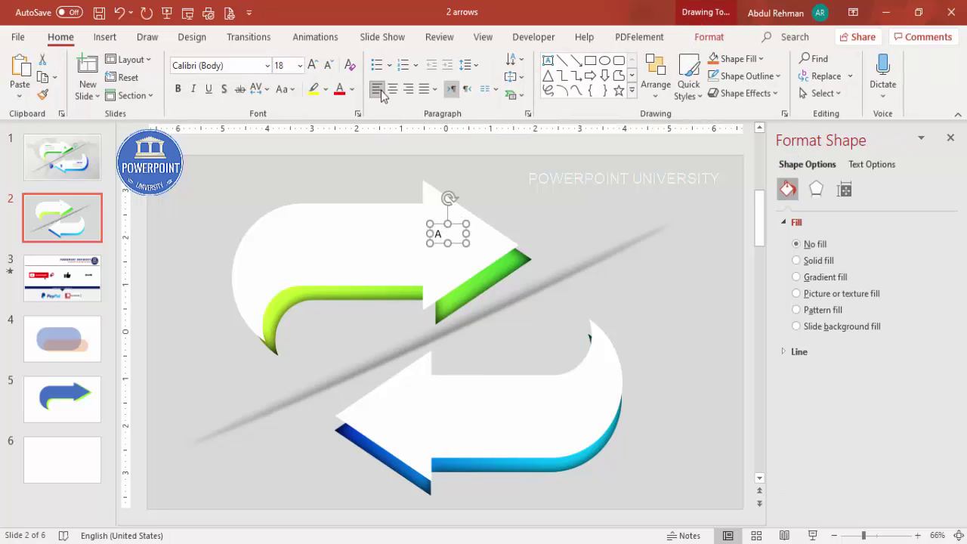
{"action": "left_click", "coordinate": [393, 91]}
{"action": "left_click", "coordinate": [352, 89]}
{"action": "left_click", "coordinate": [399, 271]}
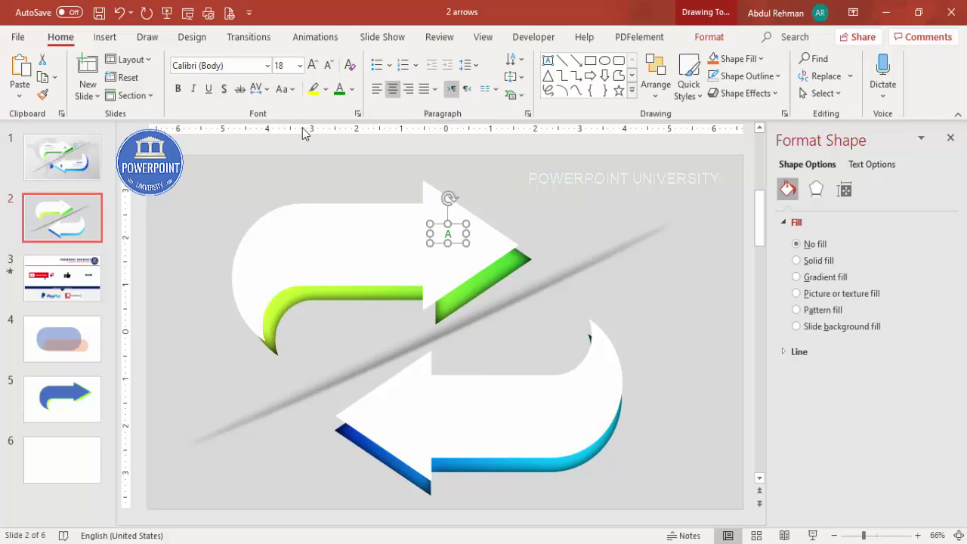
Step: Make the 'A' 66 pt in Century Gothic
{"action": "left_click", "coordinate": [312, 65]}
{"action": "left_click", "coordinate": [313, 65]}
{"action": "left_click", "coordinate": [313, 65]}
{"action": "left_click", "coordinate": [312, 65]}
{"action": "left_click", "coordinate": [313, 65]}
{"action": "left_click", "coordinate": [312, 65]}
{"action": "left_click", "coordinate": [313, 65]}
{"action": "left_click", "coordinate": [312, 65]}
{"action": "left_click", "coordinate": [313, 65]}
{"action": "left_click", "coordinate": [312, 65]}
{"action": "left_click", "coordinate": [312, 65]}
{"action": "left_click", "coordinate": [227, 66]}
{"action": "type", "text": "Cent"}
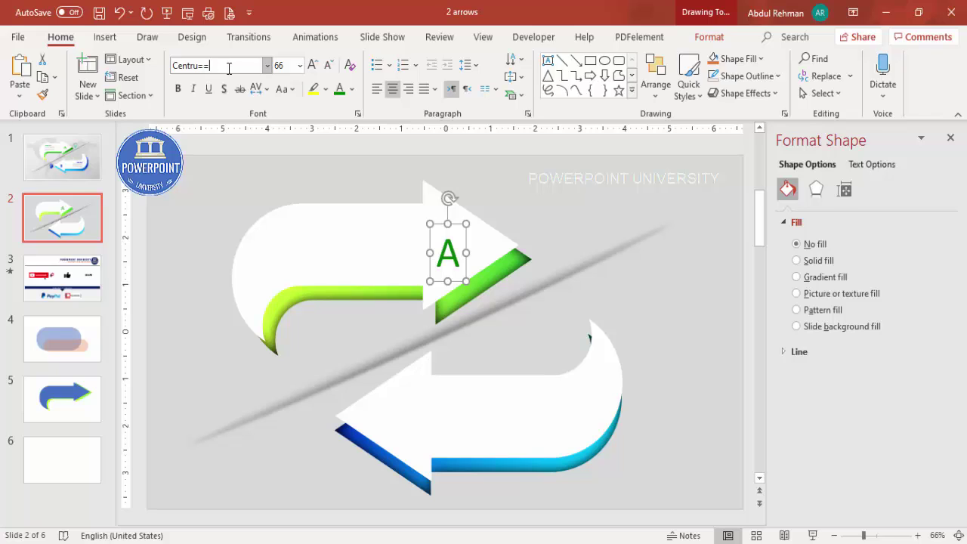
{"action": "type", "text": "ury Gothic"}
{"action": "key", "text": "Return"}
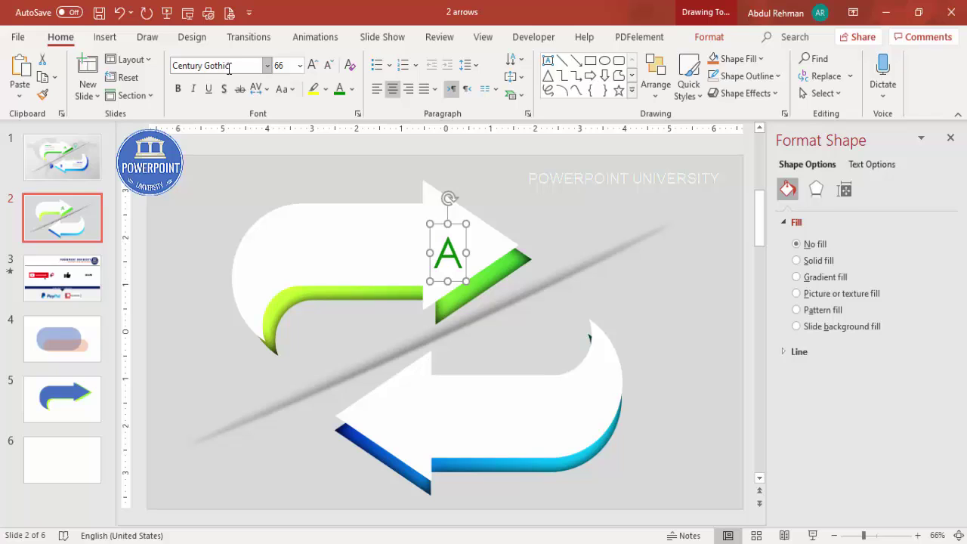
Step: Copy the 'A' onto the lower arrow and change the copy to 'B'
{"action": "left_click", "coordinate": [455, 212]}
{"action": "left_click", "coordinate": [459, 240]}
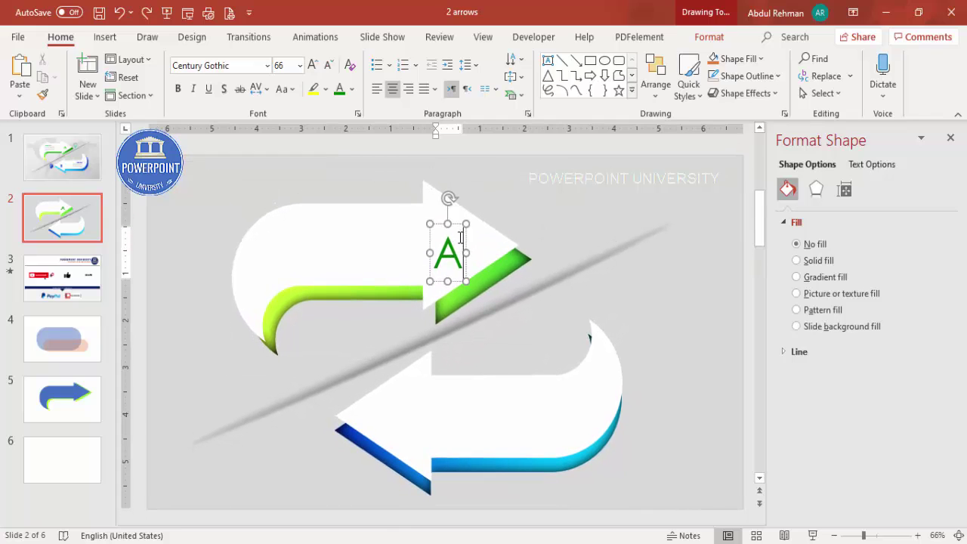
{"action": "left_click_drag", "start_coordinate": [455, 224], "coordinate": [435, 389]}
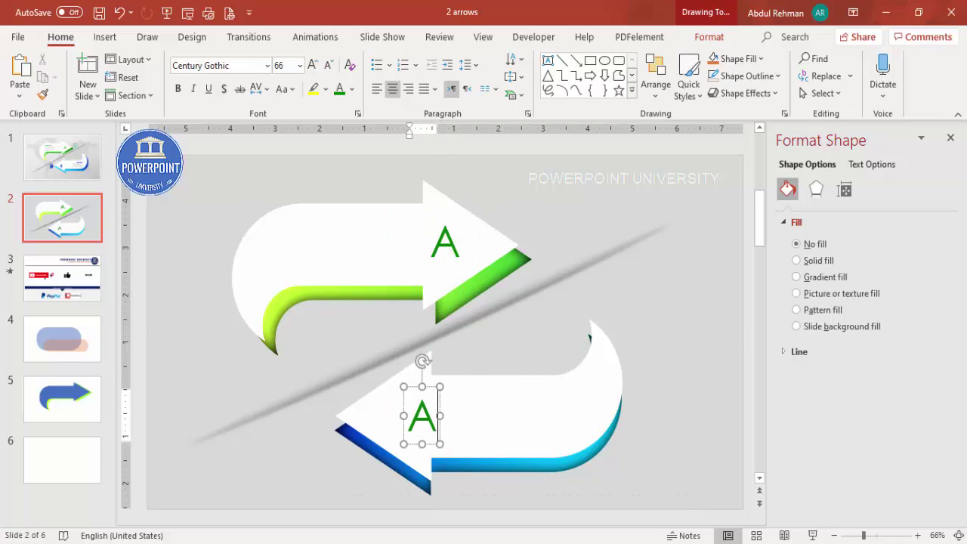
{"action": "key", "text": "BackSpace"}
{"action": "type", "text": "B"}
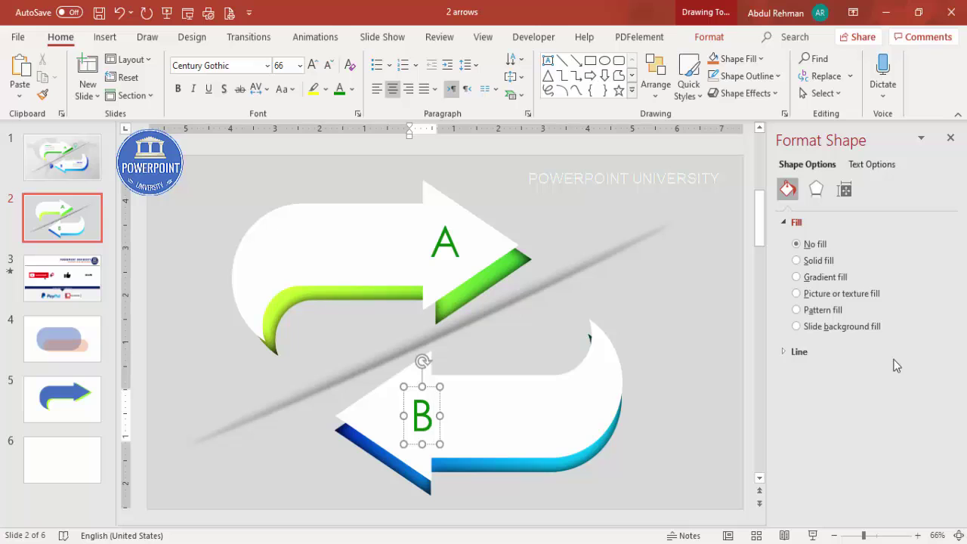
Step: Colour the letter 'B' dark blue
{"action": "left_click", "coordinate": [442, 371]}
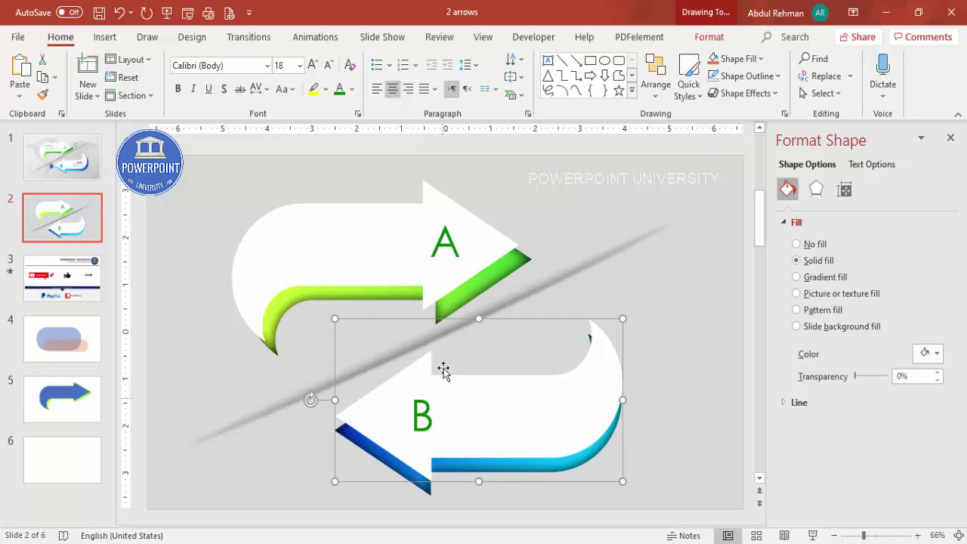
{"action": "left_click", "coordinate": [436, 408]}
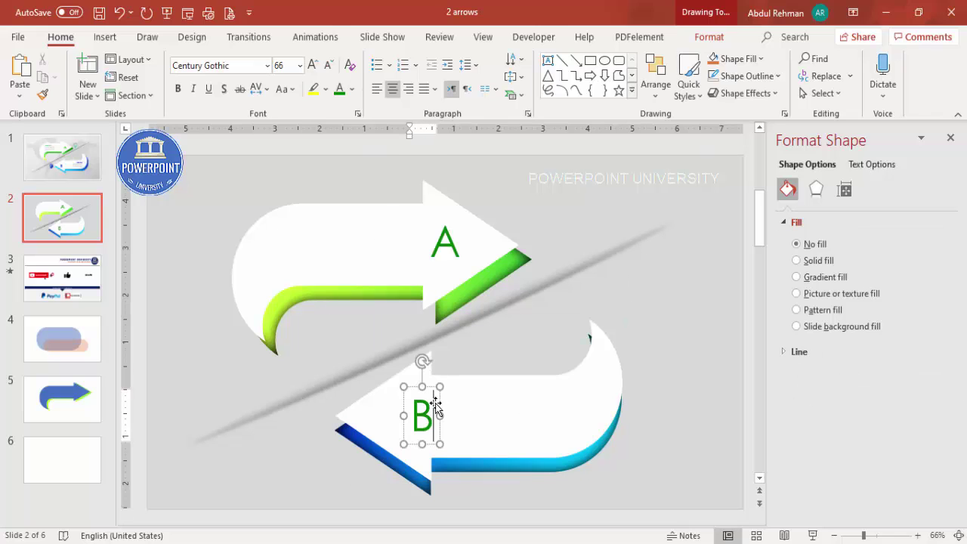
{"action": "left_click", "coordinate": [351, 90]}
{"action": "left_click", "coordinate": [378, 275]}
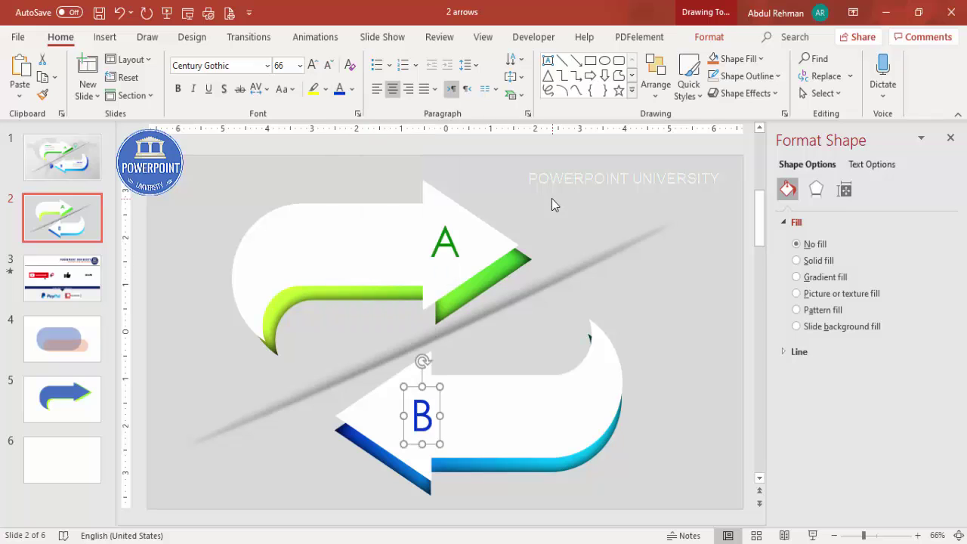
{"action": "left_click", "coordinate": [551, 198]}
{"action": "left_click", "coordinate": [105, 36]}
{"action": "left_click", "coordinate": [563, 76]}
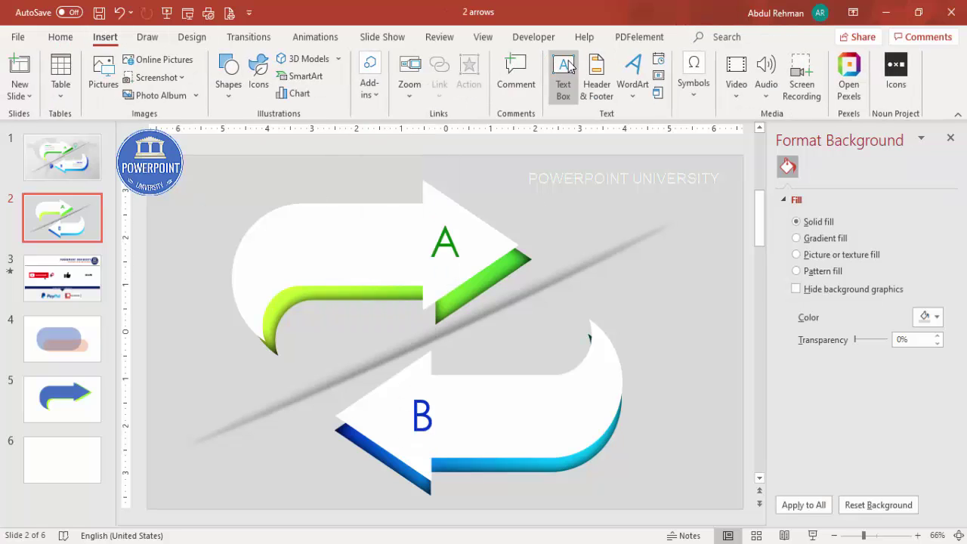
Step: Add a grey 'Add your detail text here' caption in the top arrow, left of A
{"action": "left_click_drag", "start_coordinate": [271, 222], "coordinate": [406, 263]}
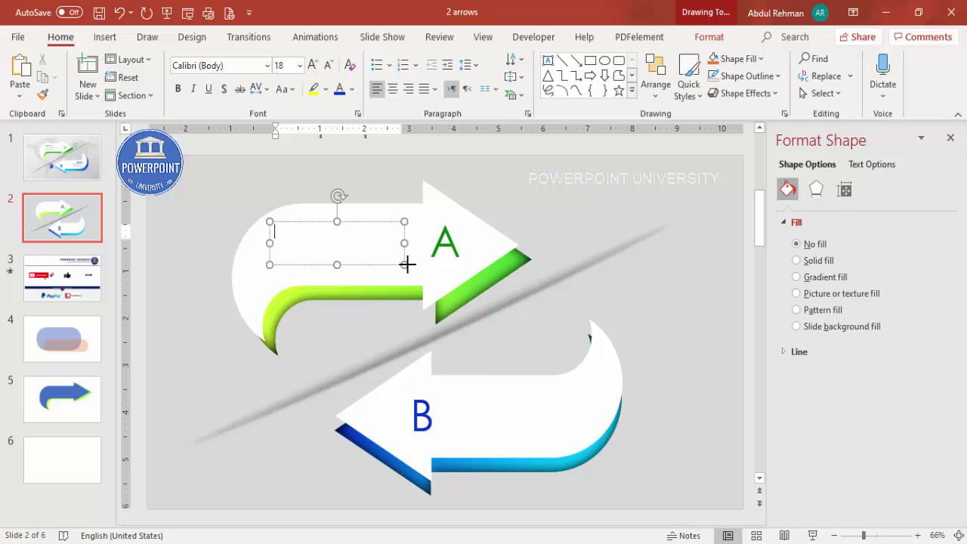
{"action": "type", "text": "Add your detail text here"}
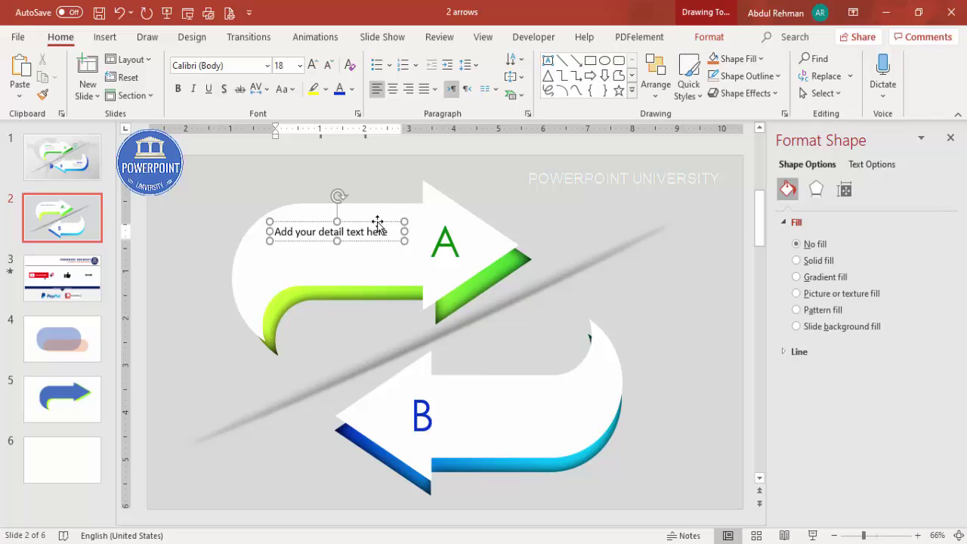
{"action": "left_click", "coordinate": [351, 89]}
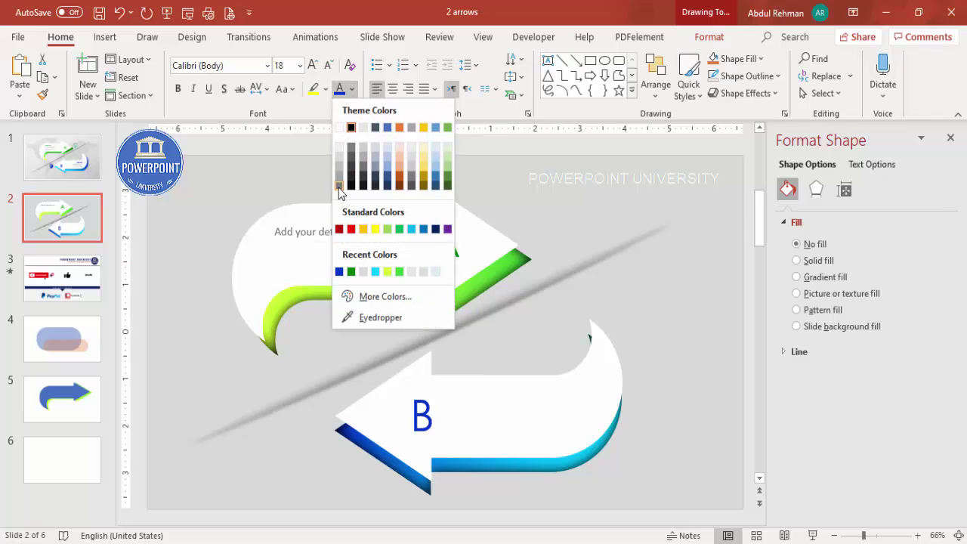
{"action": "left_click", "coordinate": [339, 188]}
{"action": "left_click_drag", "start_coordinate": [370, 225], "coordinate": [377, 236]}
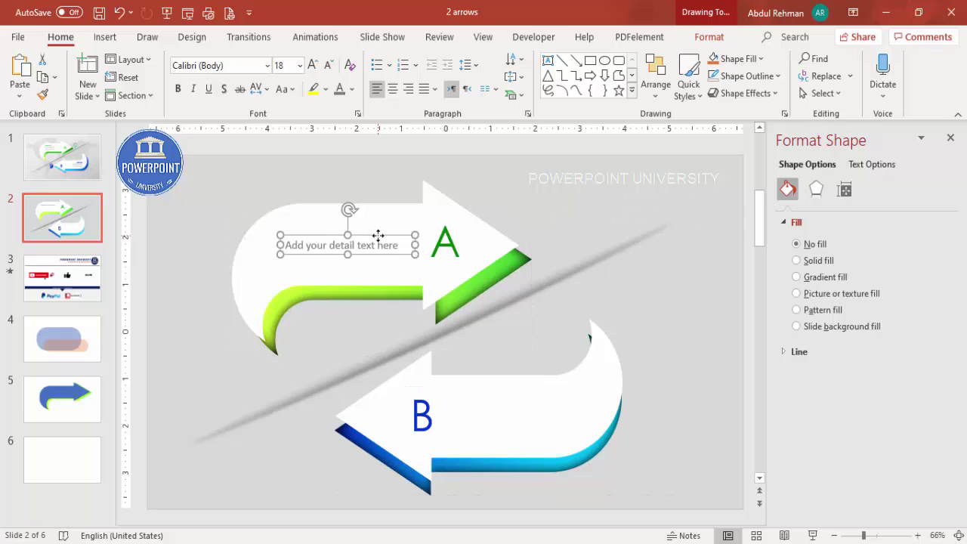
Step: Duplicate the caption into the lower arrow beside B
{"action": "key", "text": "ctrl+d"}
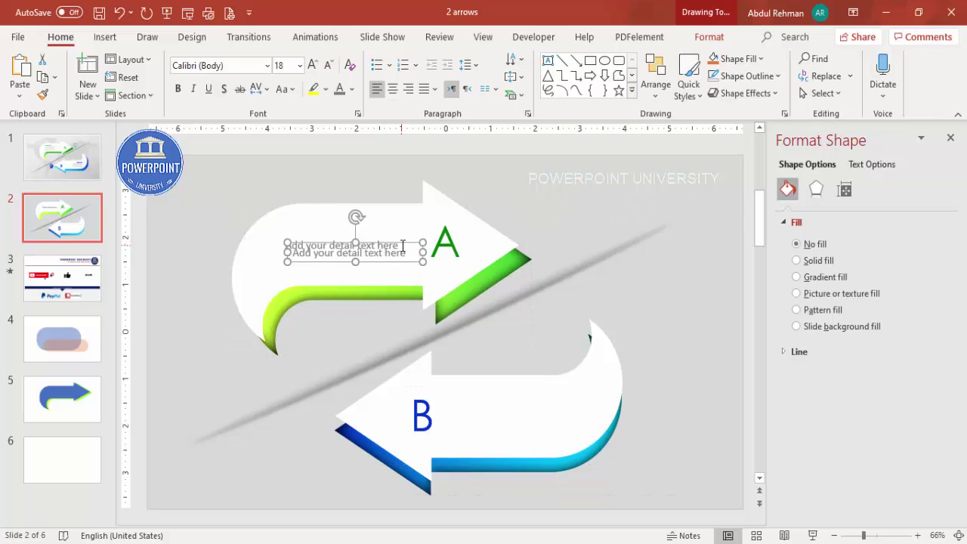
{"action": "left_click_drag", "start_coordinate": [567, 402], "coordinate": [558, 402]}
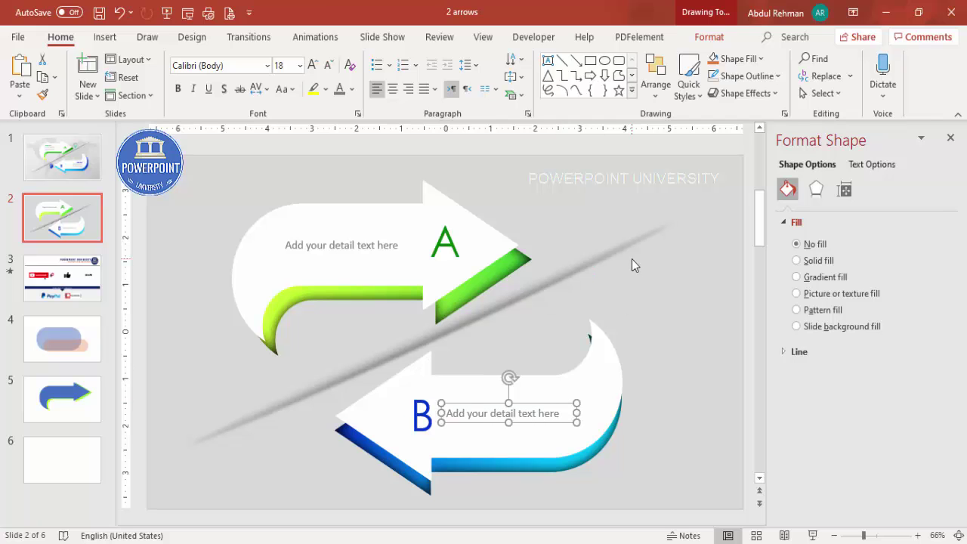
{"action": "left_click", "coordinate": [105, 39]}
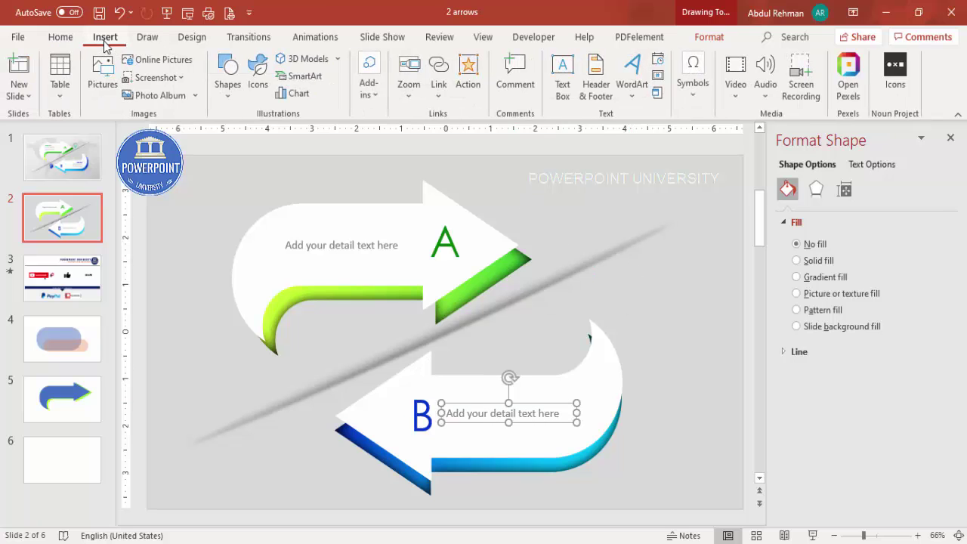
Step: Insert the target and presentation-chart icons from the icon library
{"action": "left_click", "coordinate": [259, 72]}
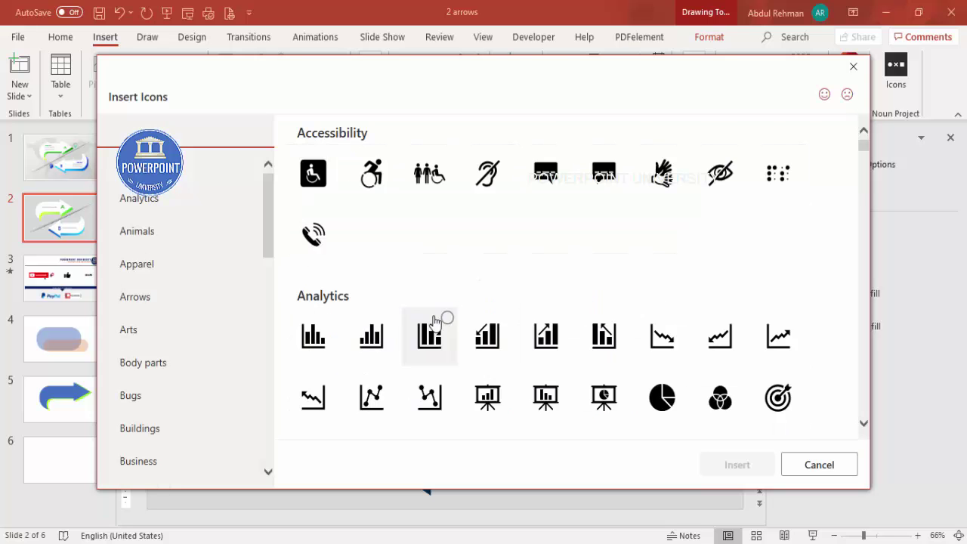
{"action": "left_click", "coordinate": [777, 396]}
{"action": "left_click", "coordinate": [532, 386]}
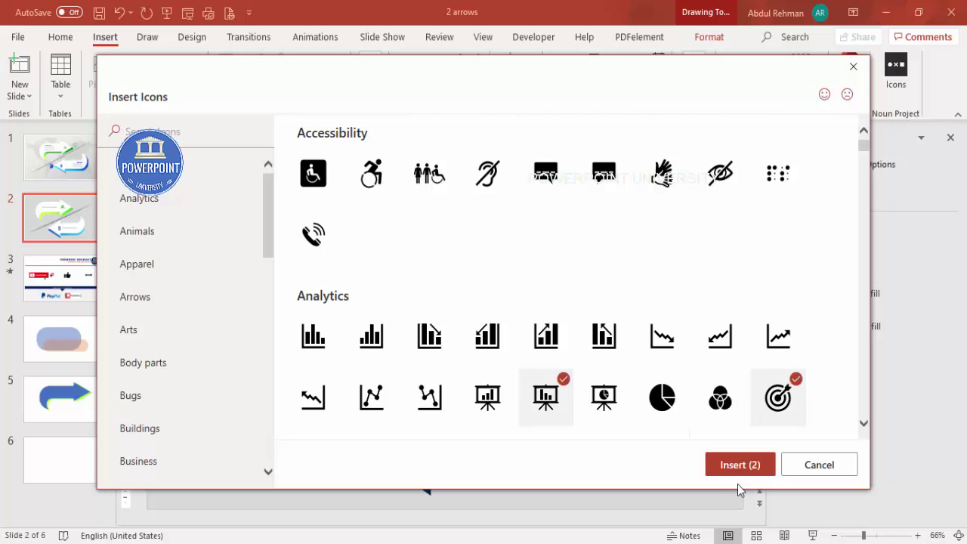
{"action": "left_click", "coordinate": [738, 468]}
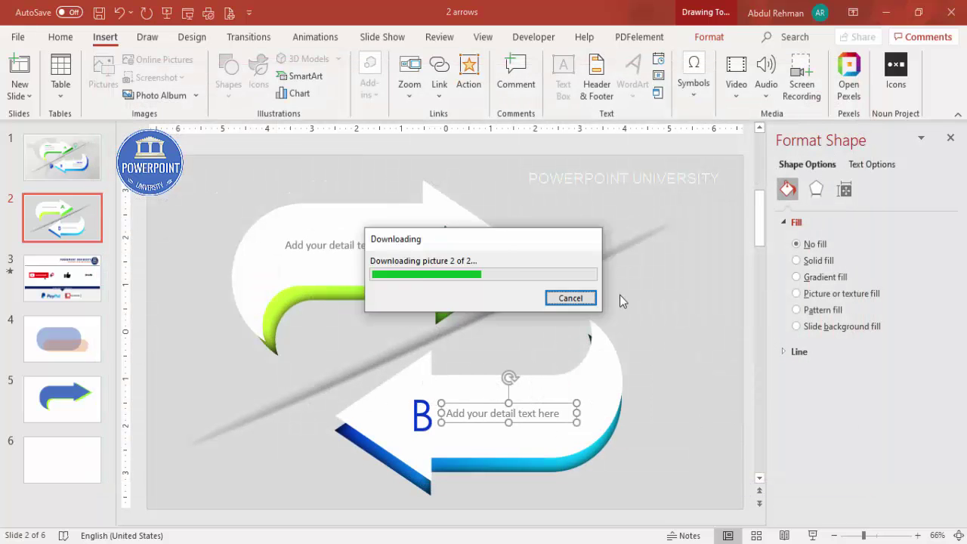
Step: Place the chart icon at the green arrow's tip and the target at the blue arrow's tip
{"action": "left_click", "coordinate": [449, 332]}
{"action": "left_click_drag", "start_coordinate": [449, 329], "coordinate": [545, 250]}
{"action": "left_click_drag", "start_coordinate": [447, 333], "coordinate": [305, 422]}
{"action": "left_click_drag", "start_coordinate": [544, 252], "coordinate": [554, 247]}
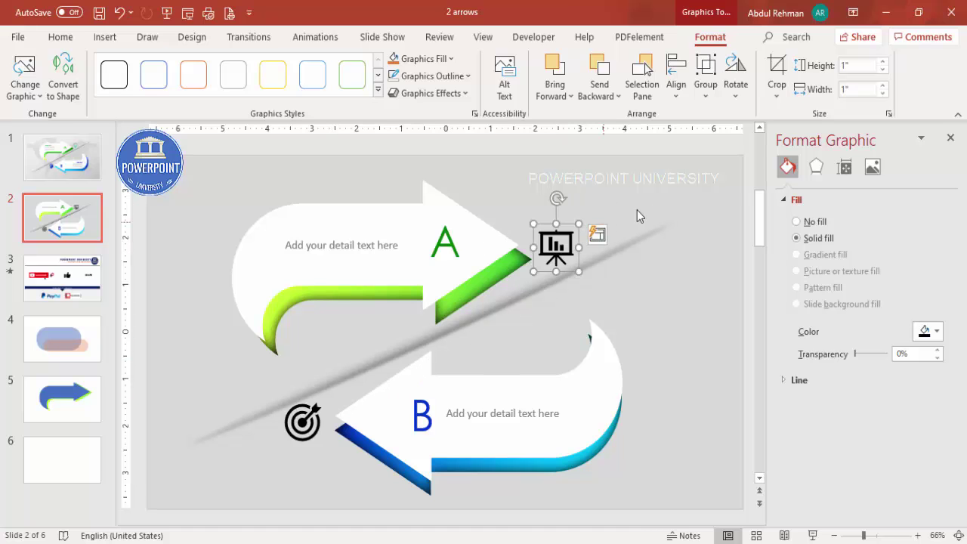
{"action": "left_click", "coordinate": [695, 183]}
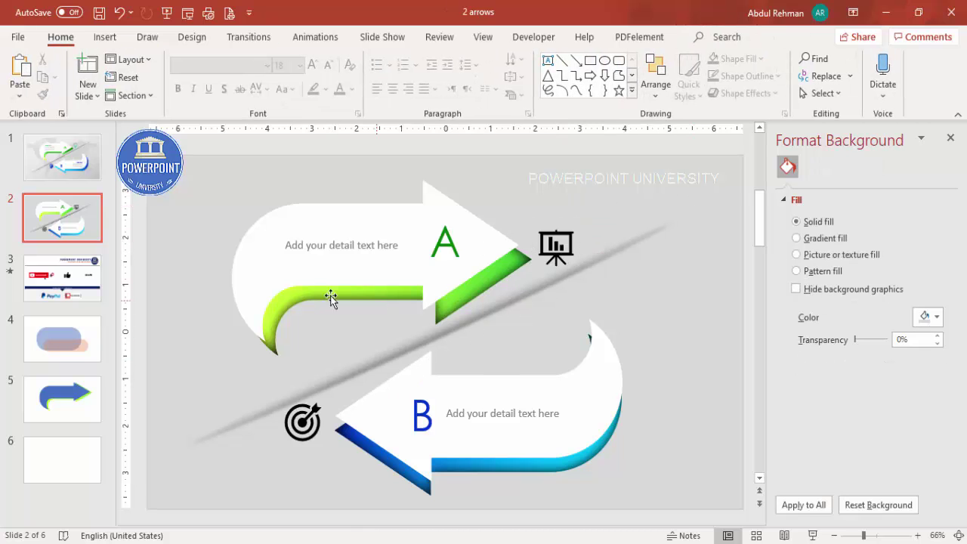